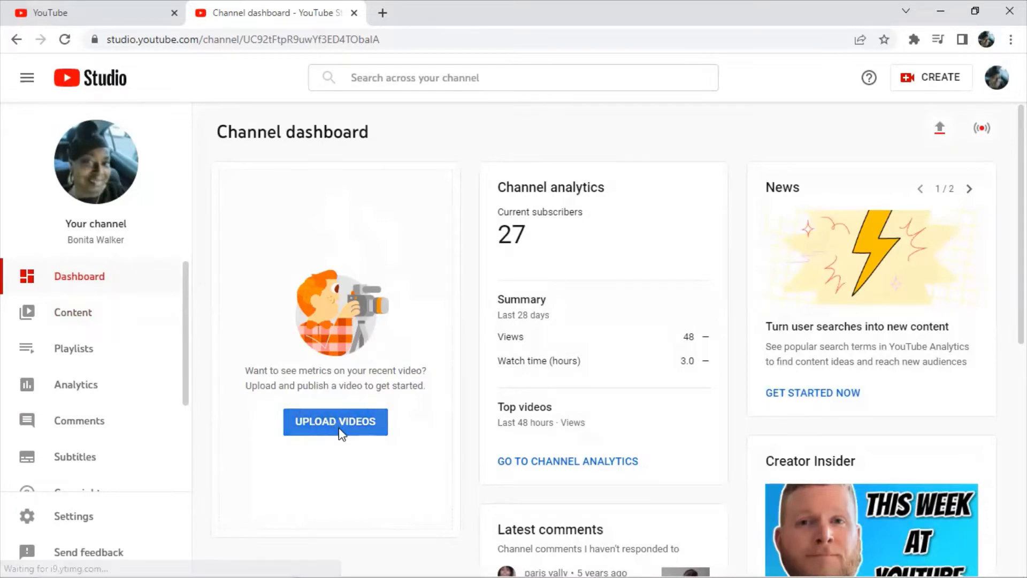
- Upload the video file Email Provider Training.mp4 from the May Launch folder to the channel
click(351, 428)
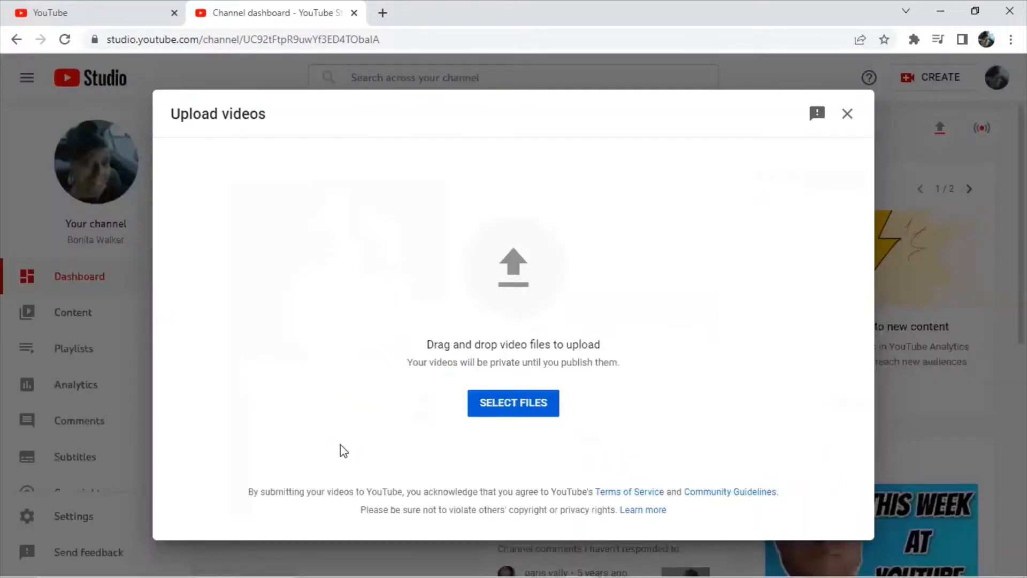
click(513, 410)
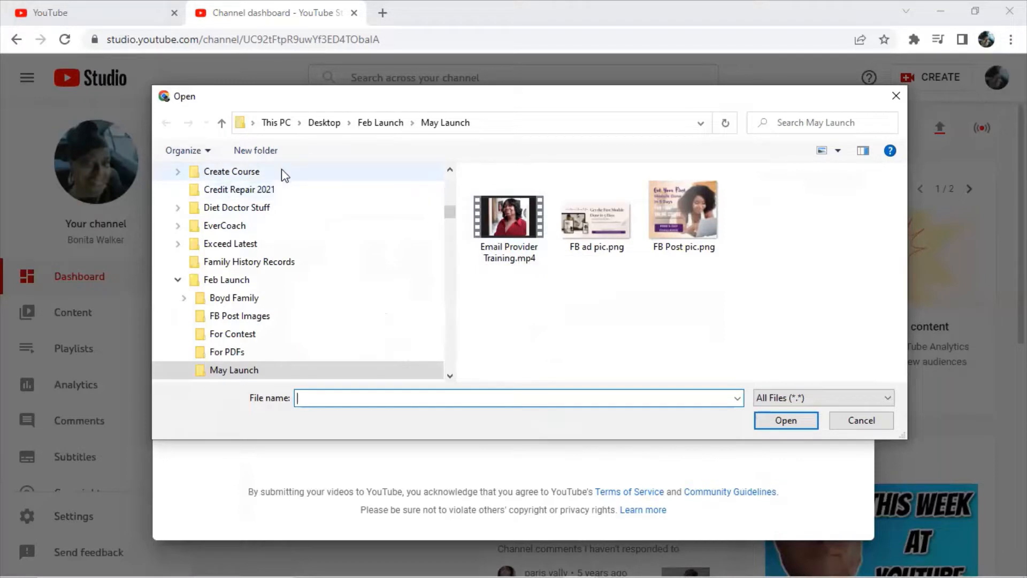
scroll(426, 273, up, 3)
scroll(348, 256, up, 4)
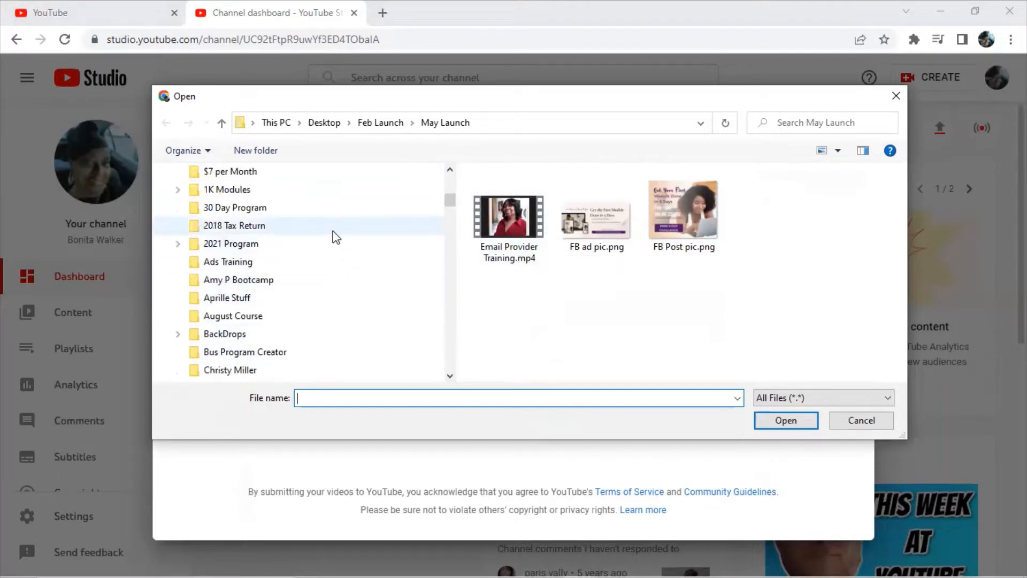
scroll(325, 230, down, 4)
scroll(323, 231, down, 2)
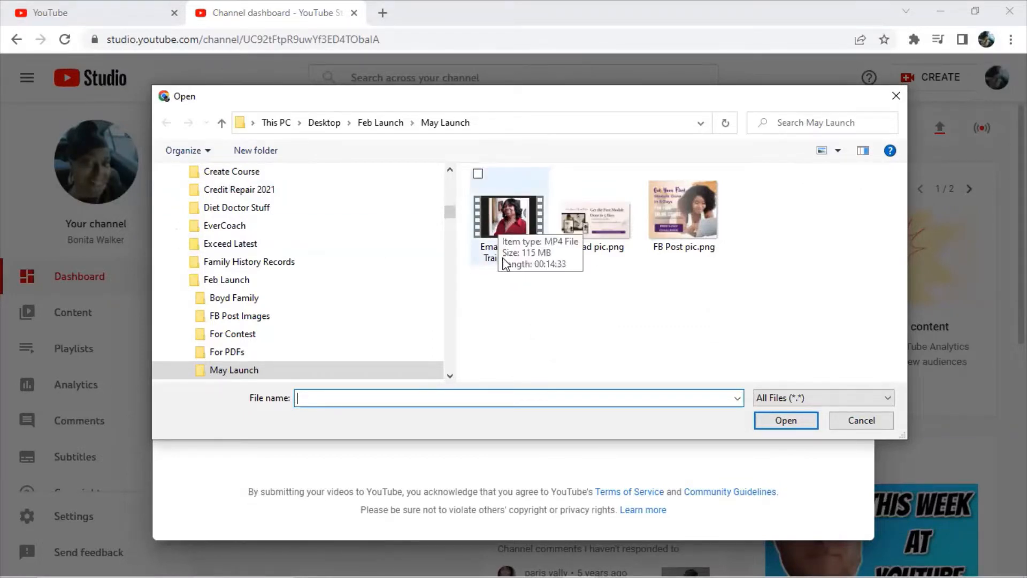
click(503, 217)
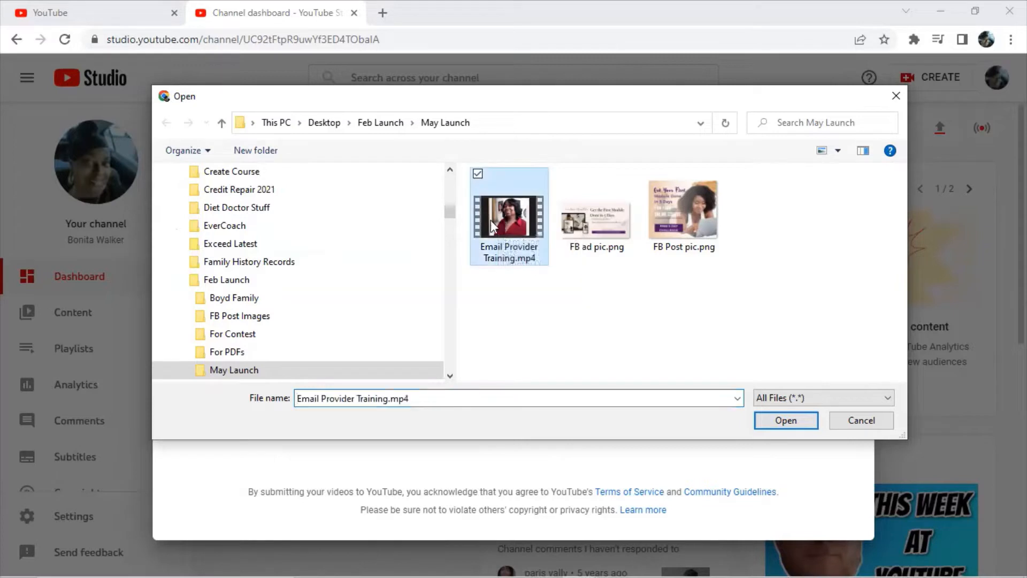
click(785, 420)
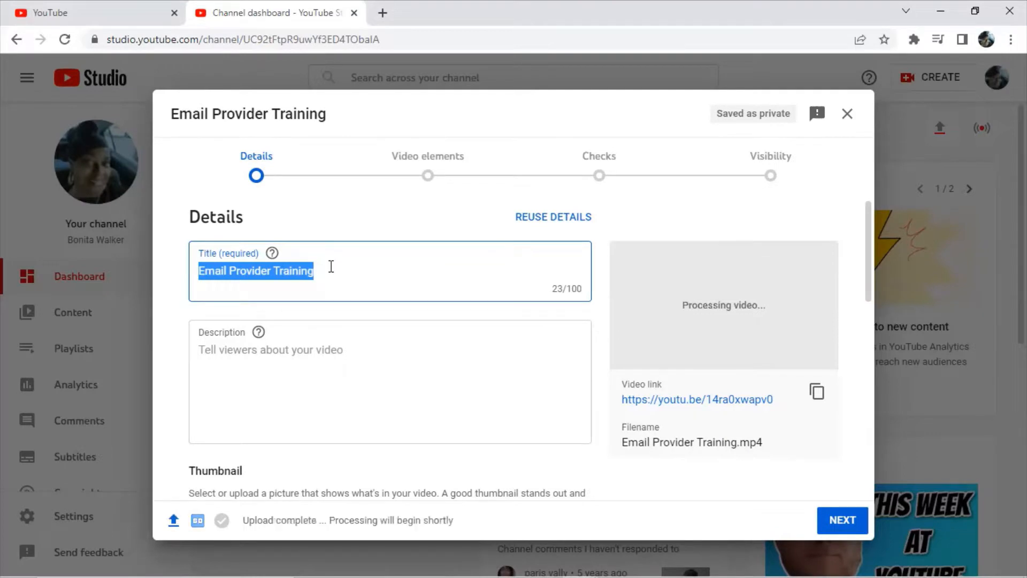
- Keep the existing title and enter the video description "How to create a group in MailerLite for your email list."
click(319, 269)
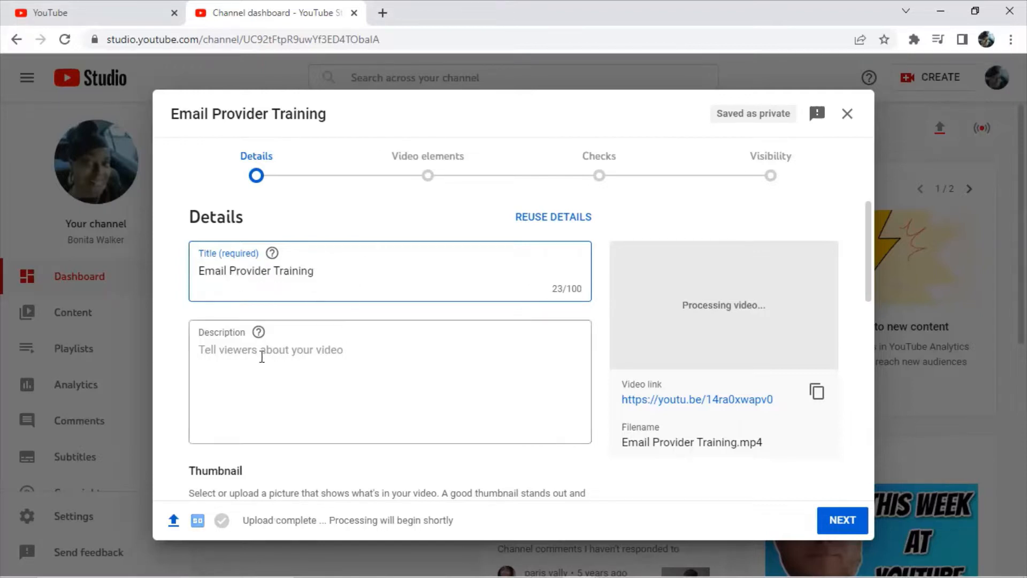
click(235, 350)
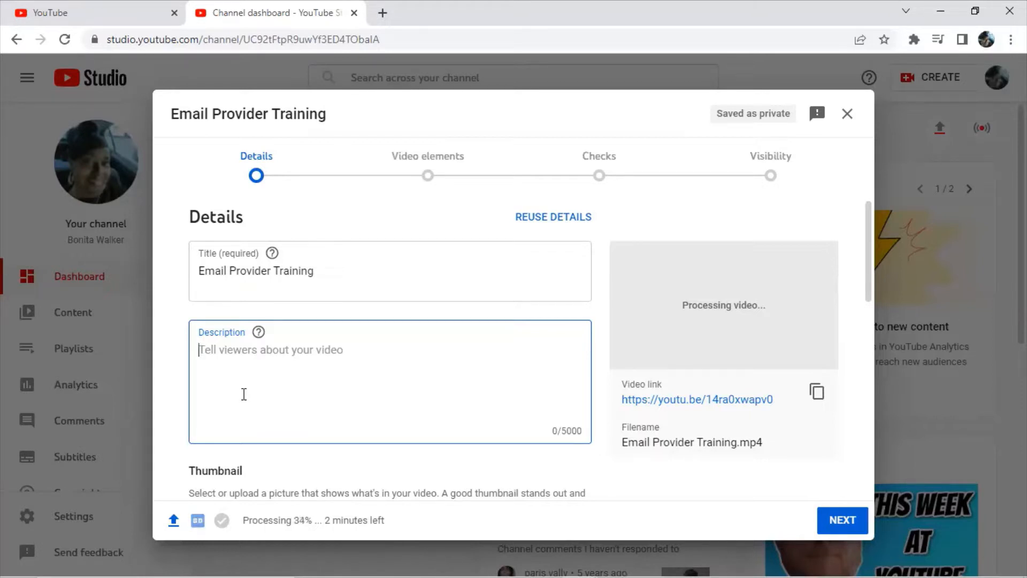
text(How )
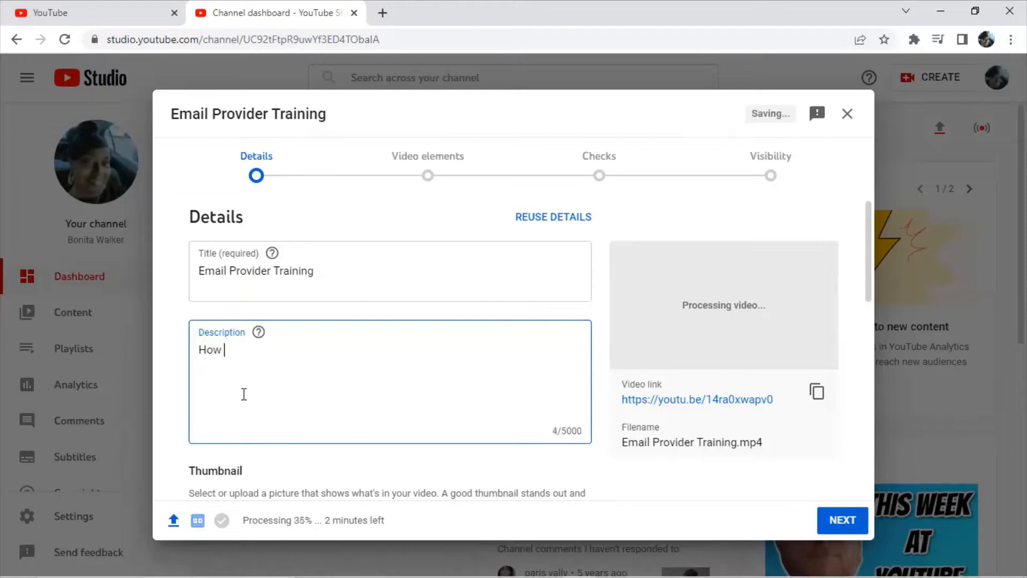
text(to create )
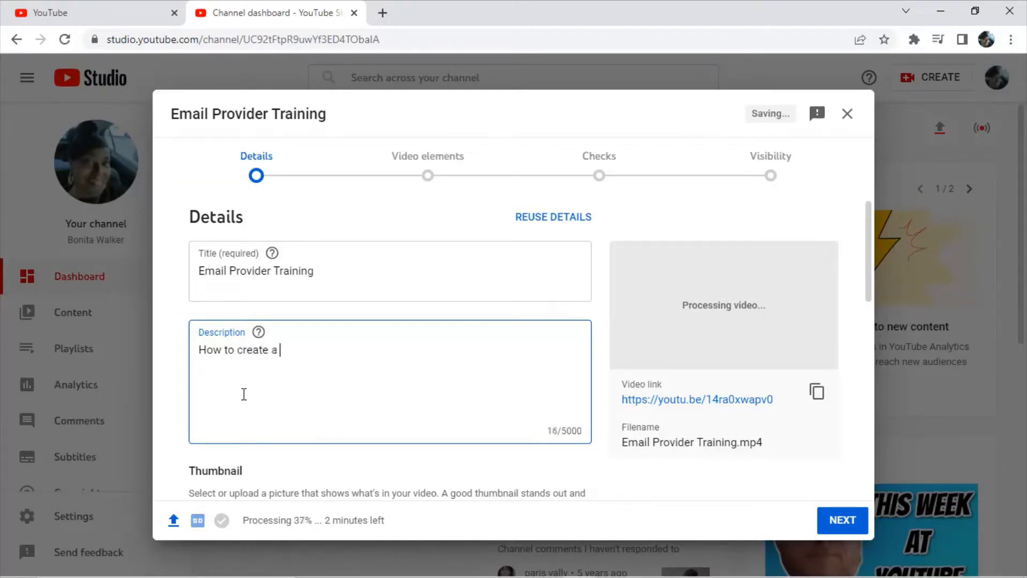
text(a group in MailerLit)
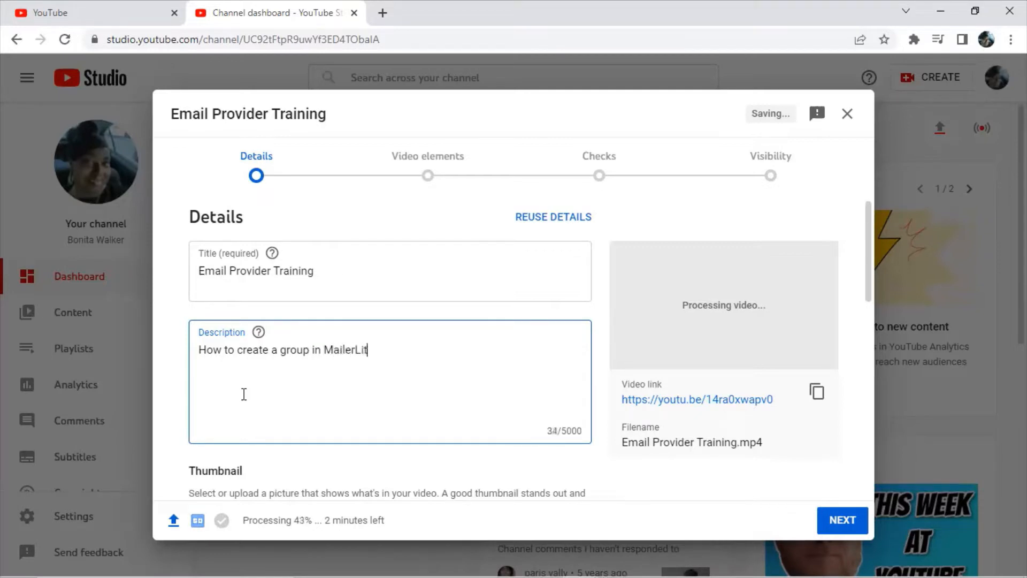
text(e for your email l.is)
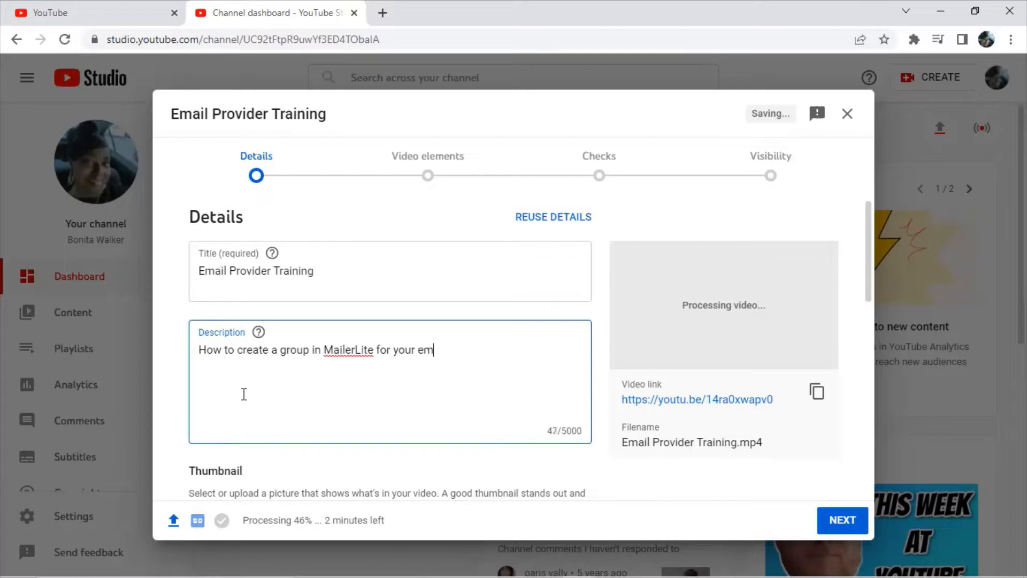
key(BackSpace)
key(BackSpace)
text(ist.)
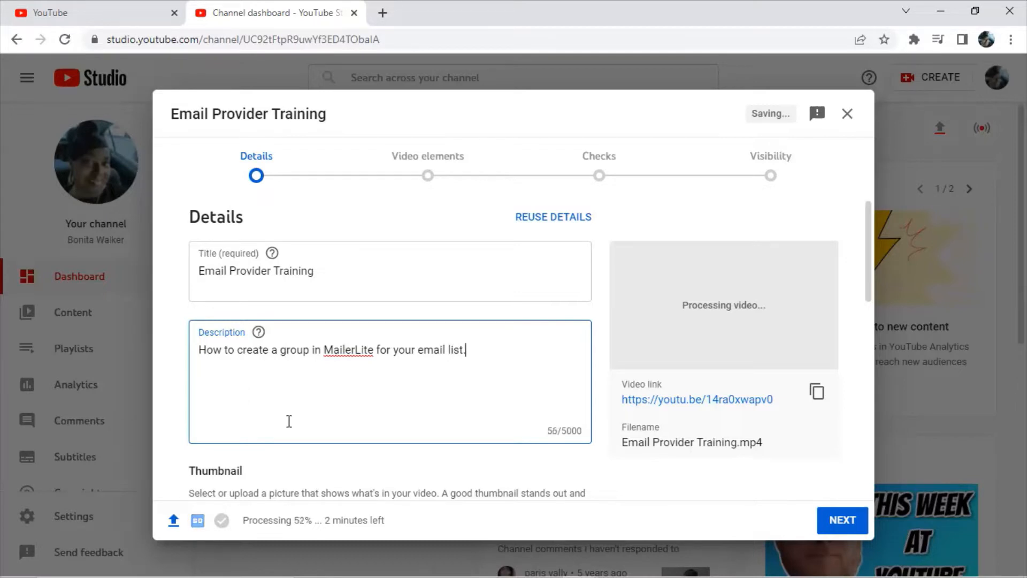
- Try to upload the landscape portrait PNG beside the dolphin photo in the Feb Launch folder as the video's thumbnail
scroll(505, 371, down, 4)
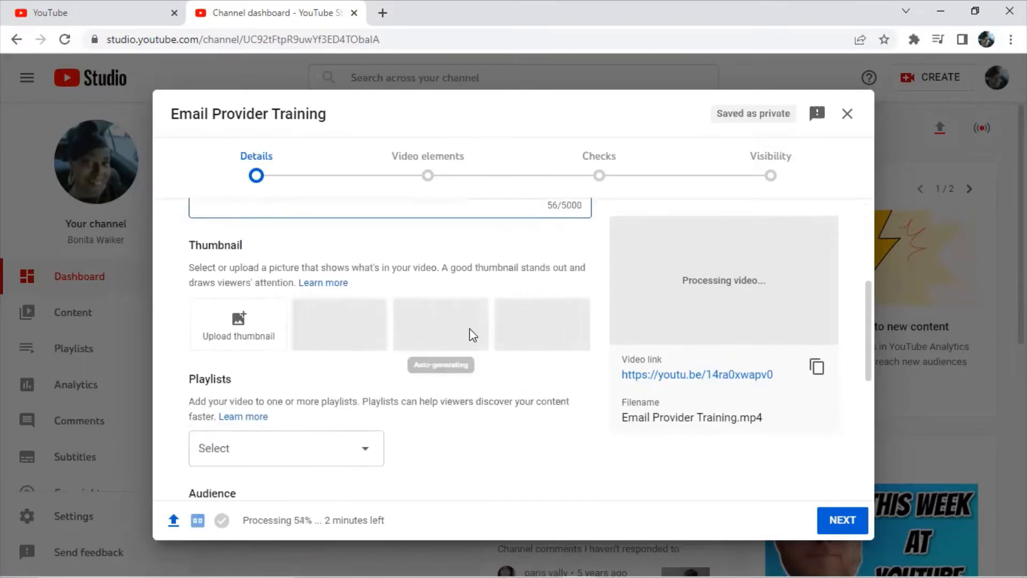
scroll(452, 358, up, 1)
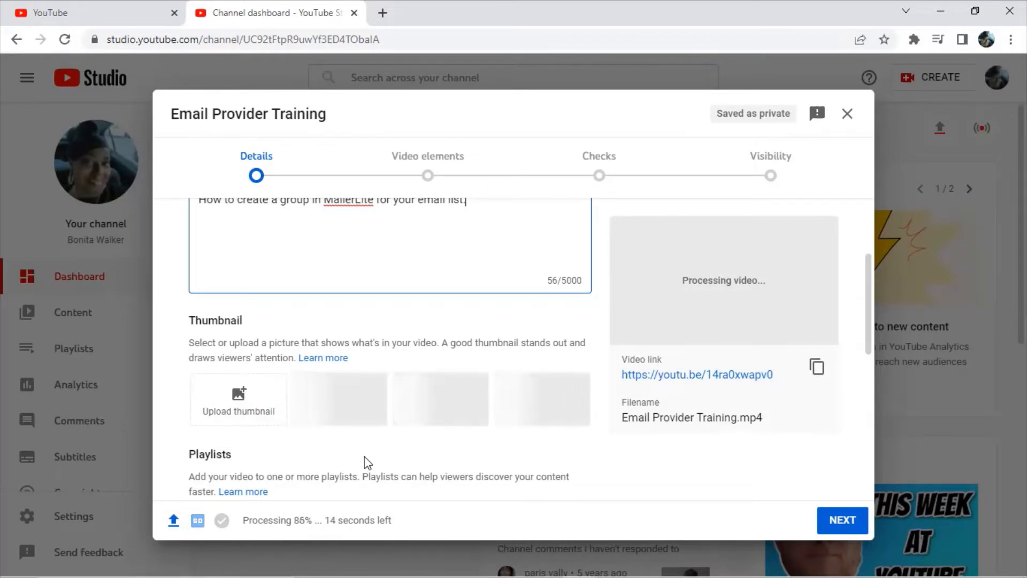
click(239, 402)
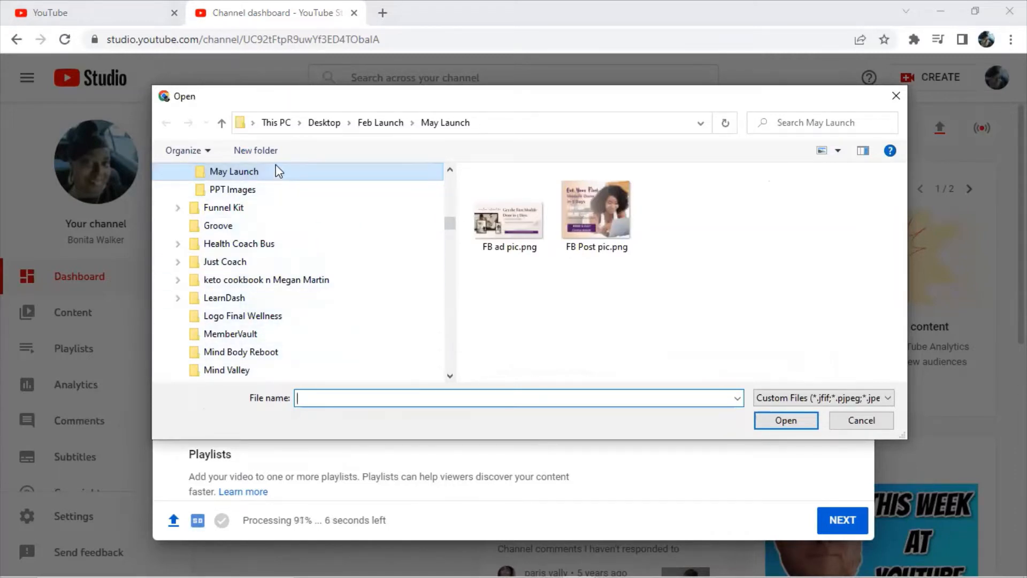
click(381, 123)
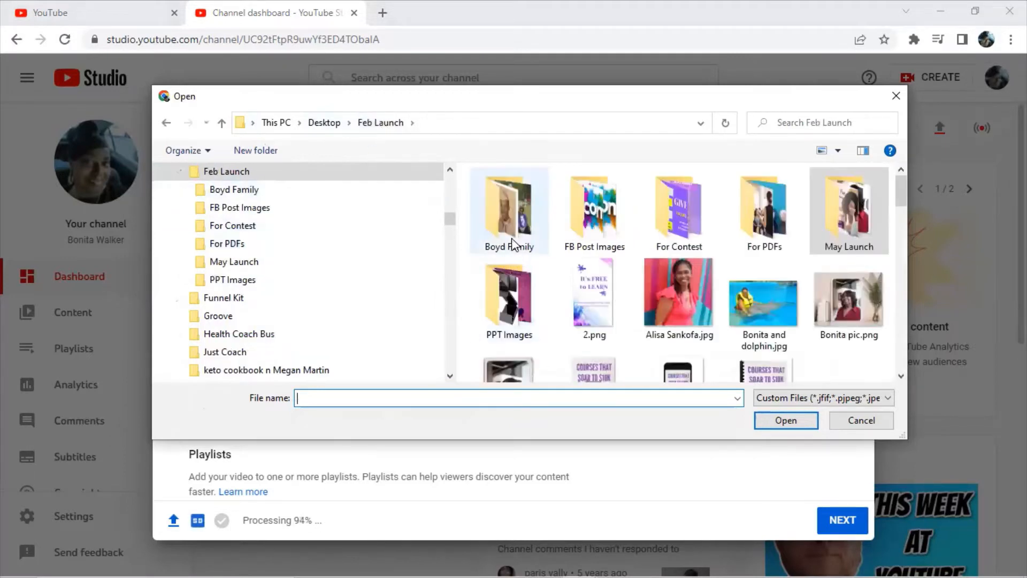
click(850, 317)
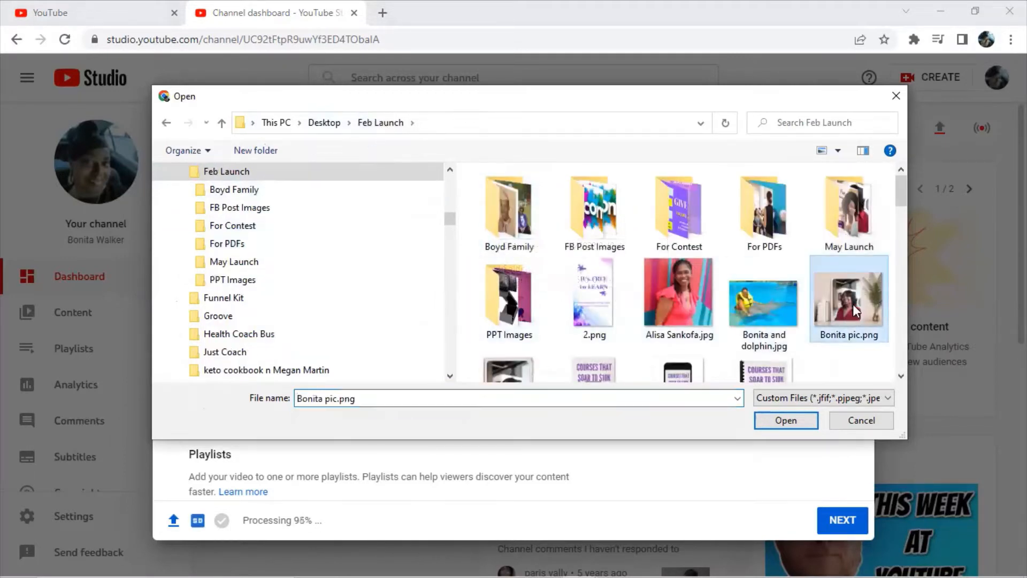
click(786, 421)
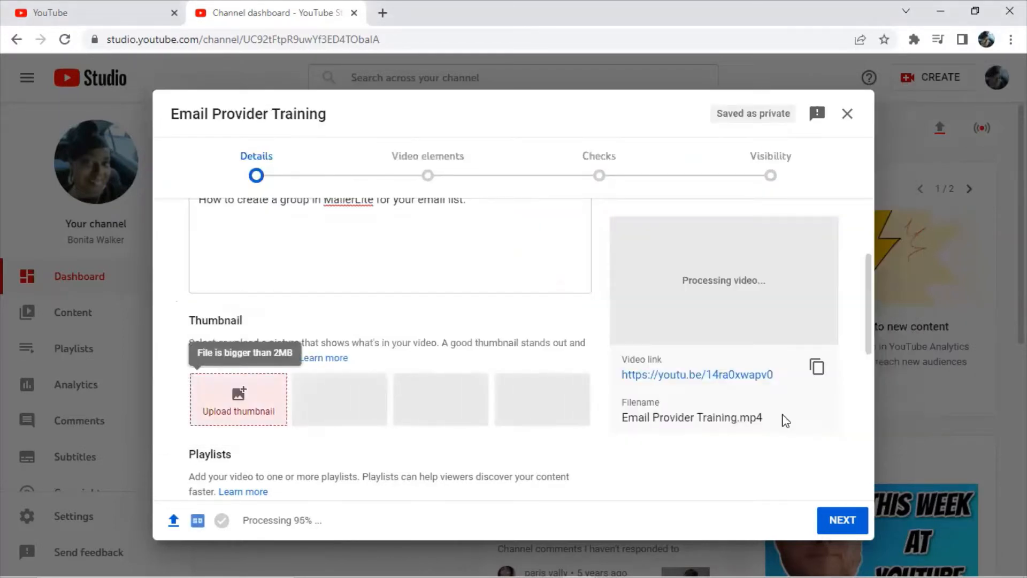
- Upload the upright red-shirt portrait PNG beside book cover.png in the Feb Launch folder as the video's custom thumbnail
click(239, 402)
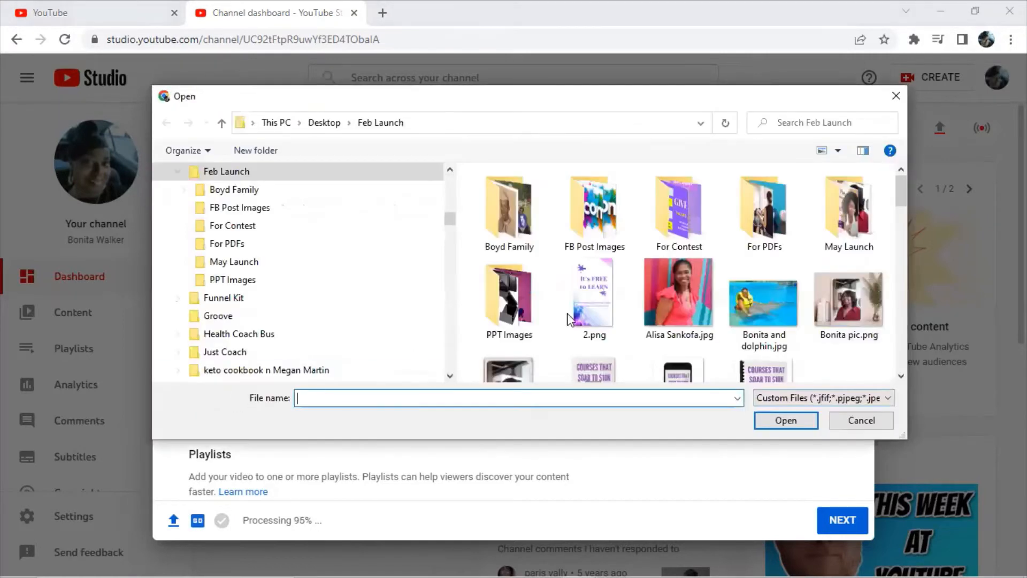
scroll(576, 338, down, 2)
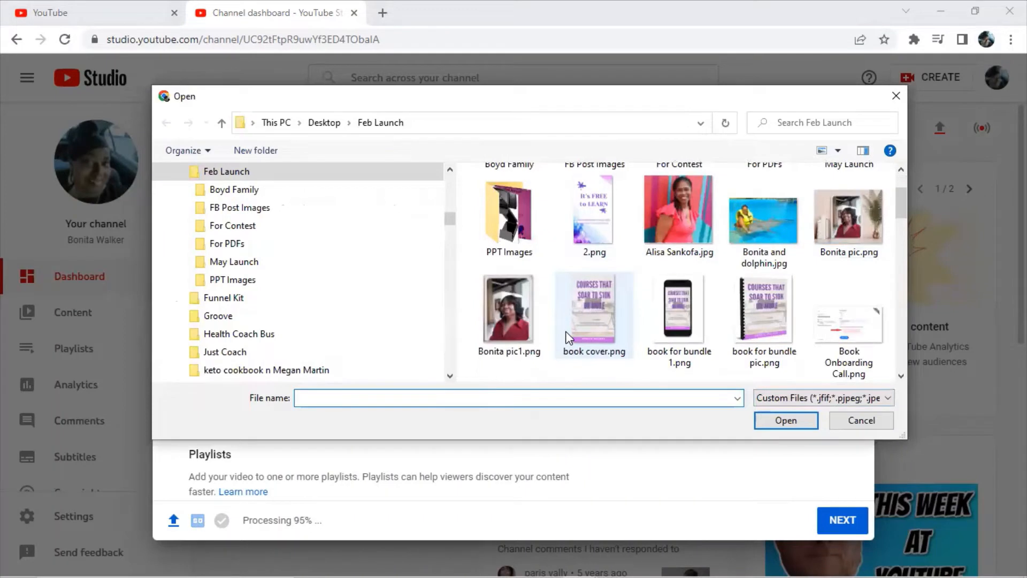
click(508, 310)
click(783, 420)
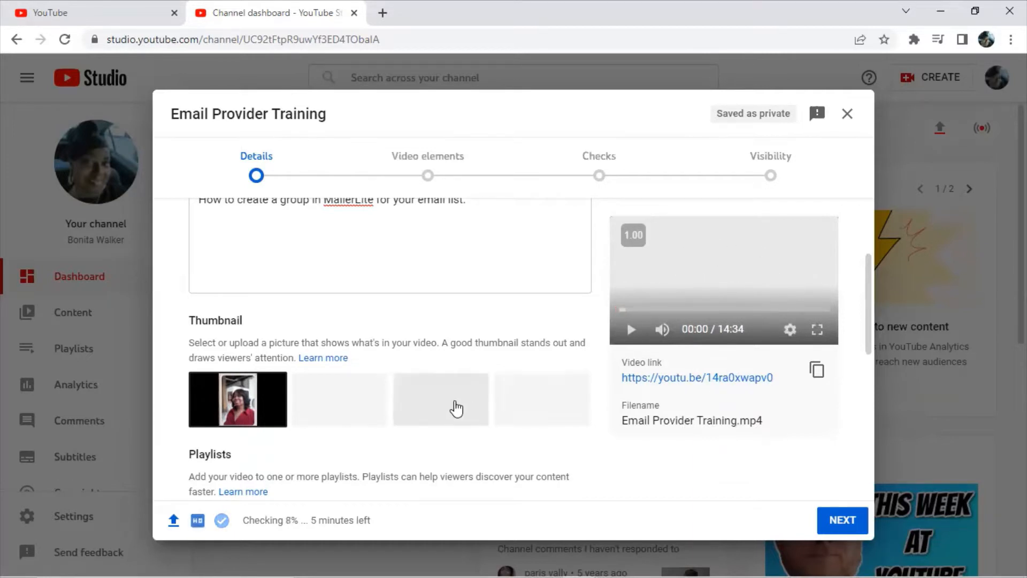
- Check the playlists available for the video and close the list without assigning one
scroll(445, 415, down, 3)
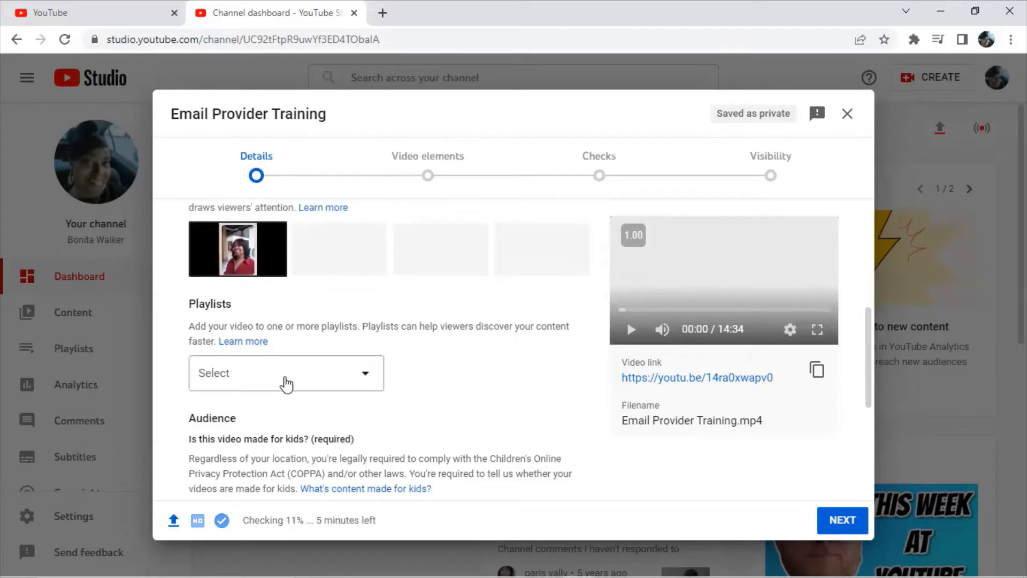
click(368, 380)
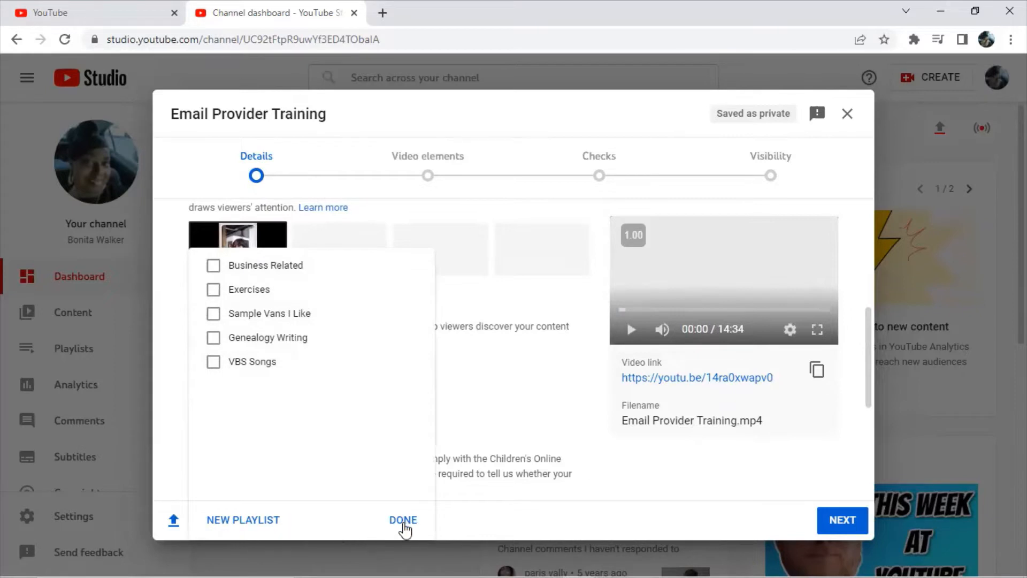
click(403, 521)
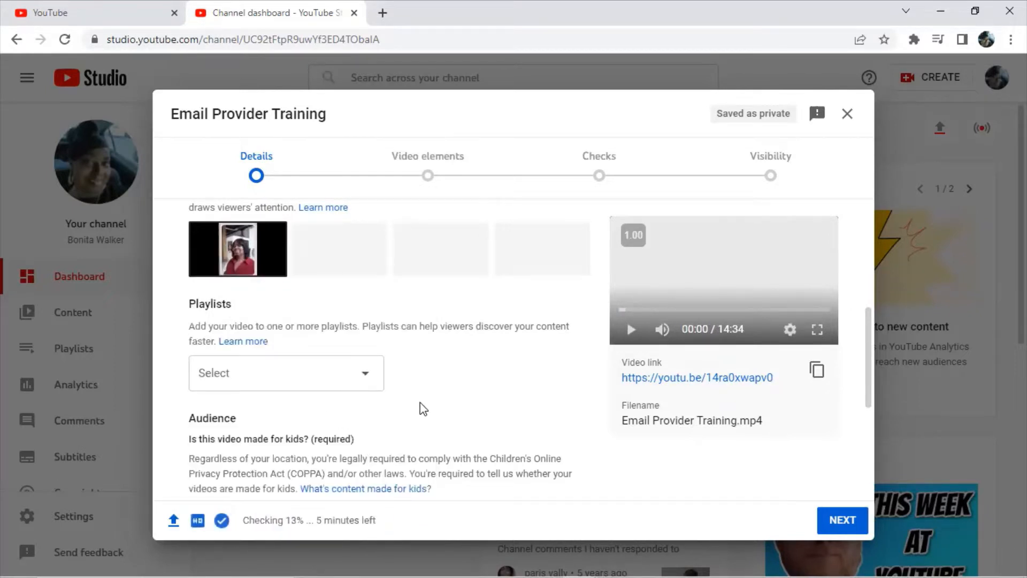
- Set the video's audience to "No, it's not made for kids"
scroll(419, 408, down, 3)
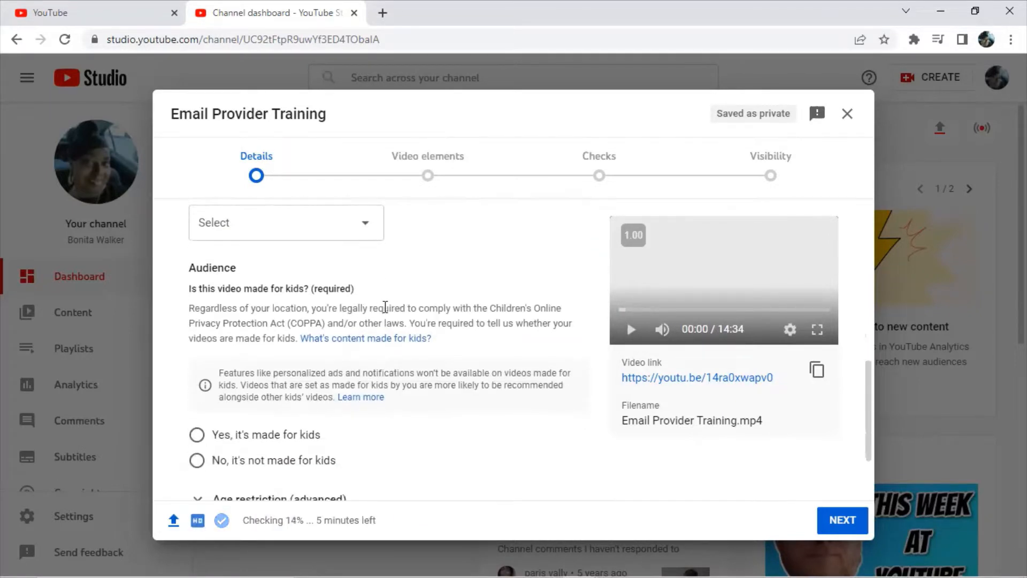
scroll(385, 307, down, 2)
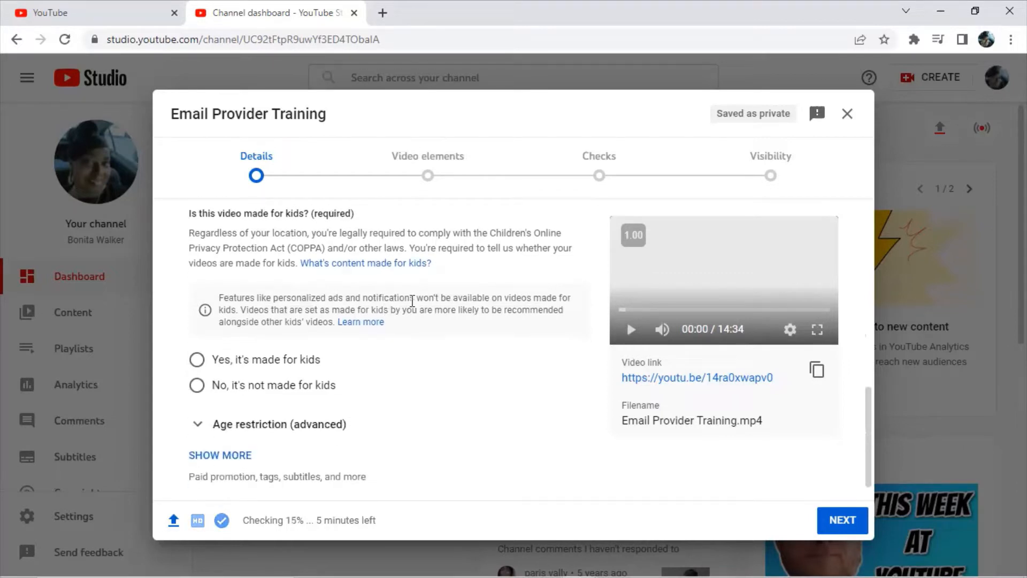
drag(870, 405, 866, 395)
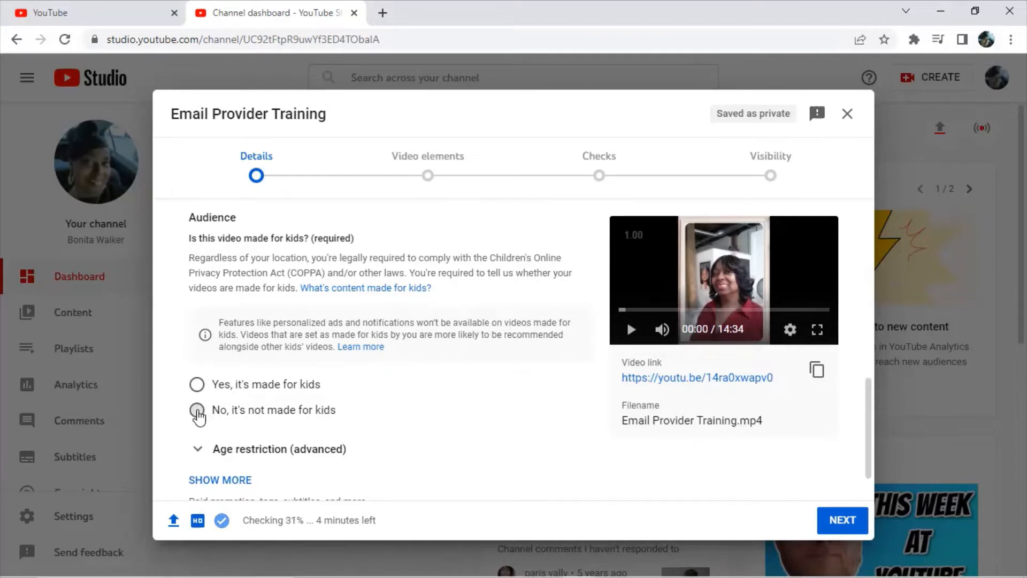
click(197, 412)
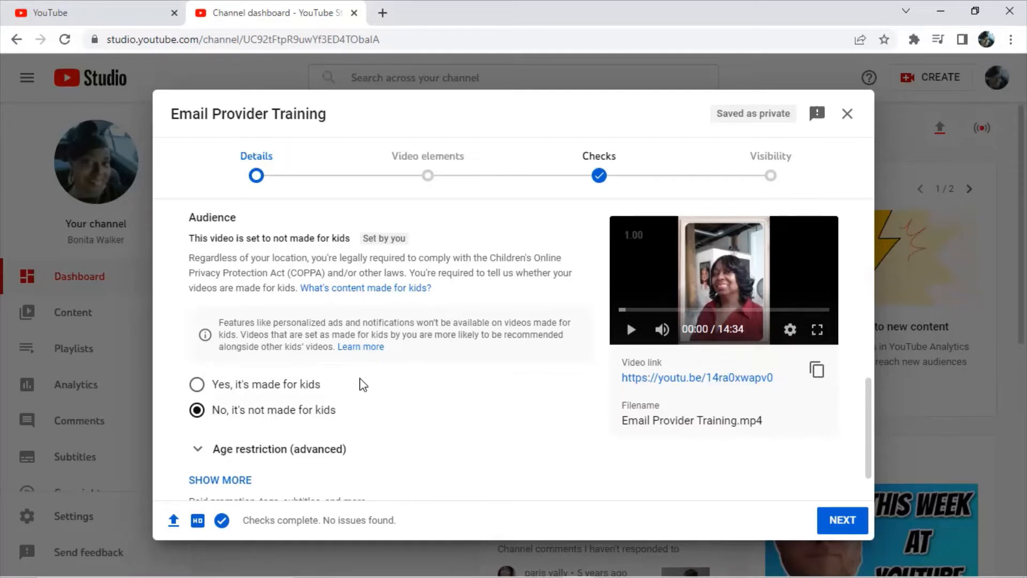
- Expand the advanced age restriction settings and review the options for an adult audience
scroll(363, 383, down, 1)
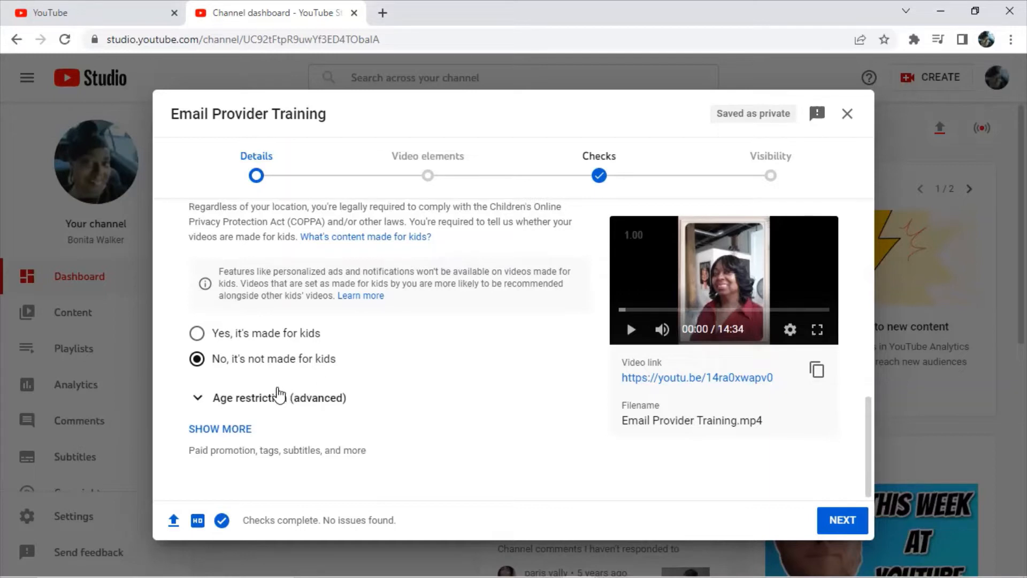
click(198, 398)
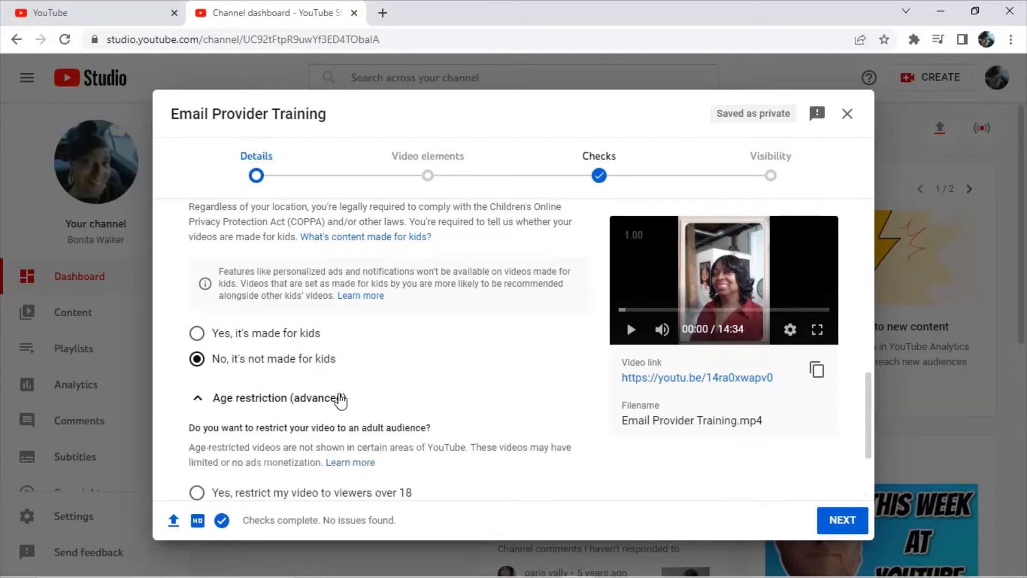
scroll(439, 369, down, 2)
scroll(486, 341, down, 1)
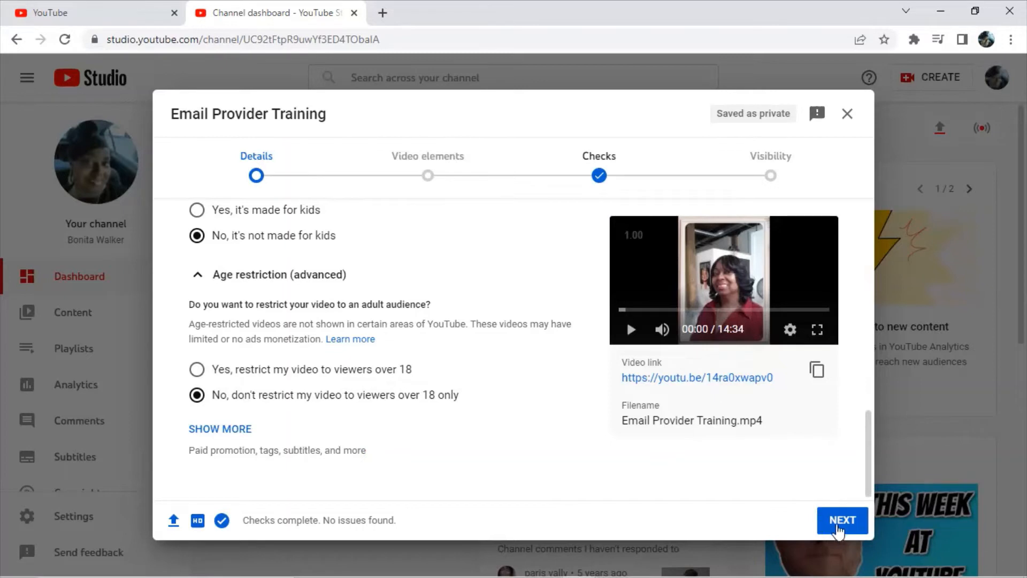
- Finish the Details page and advance to Checks without adding subtitles, an end screen or cards
click(840, 523)
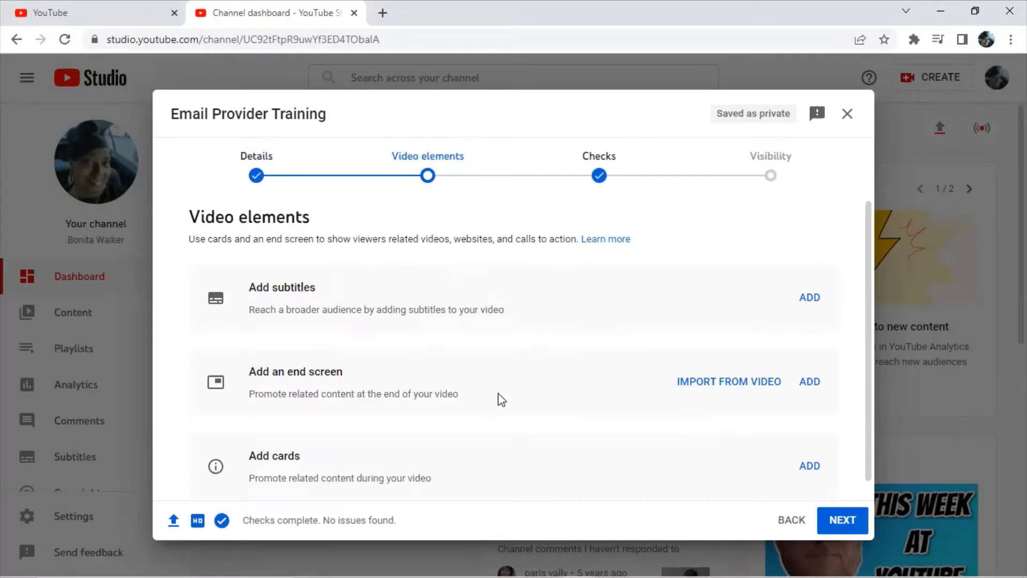
scroll(498, 396, down, 1)
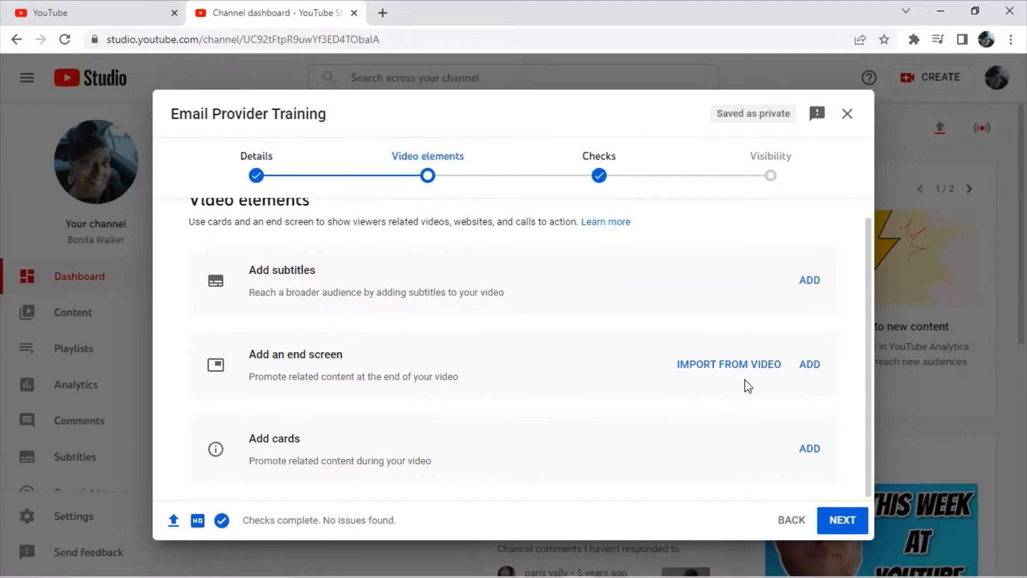
click(841, 522)
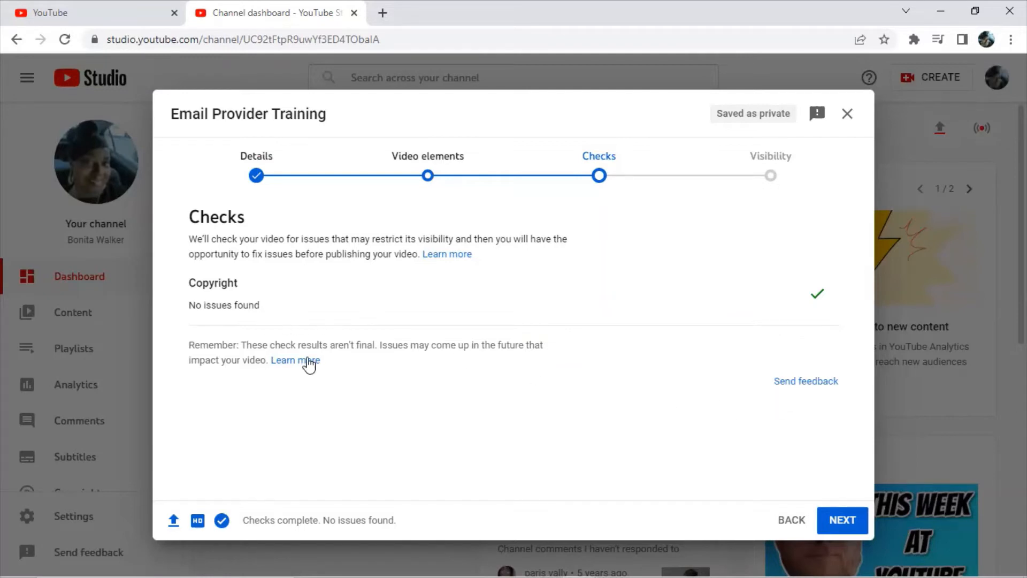
- Advance to the Visibility stage, set the video to Unlisted, save it and dismiss the sharing dialog
click(841, 526)
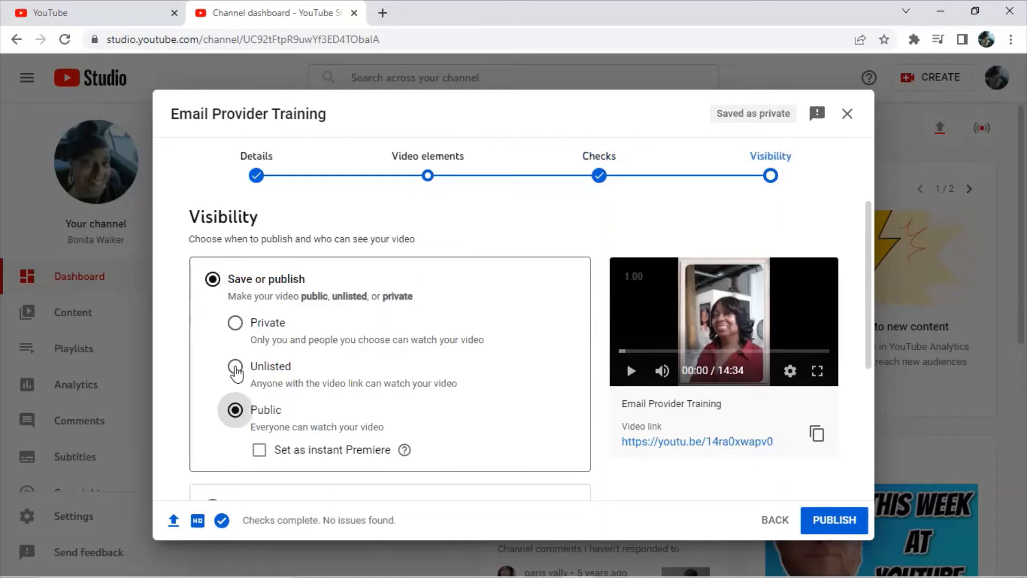
click(235, 368)
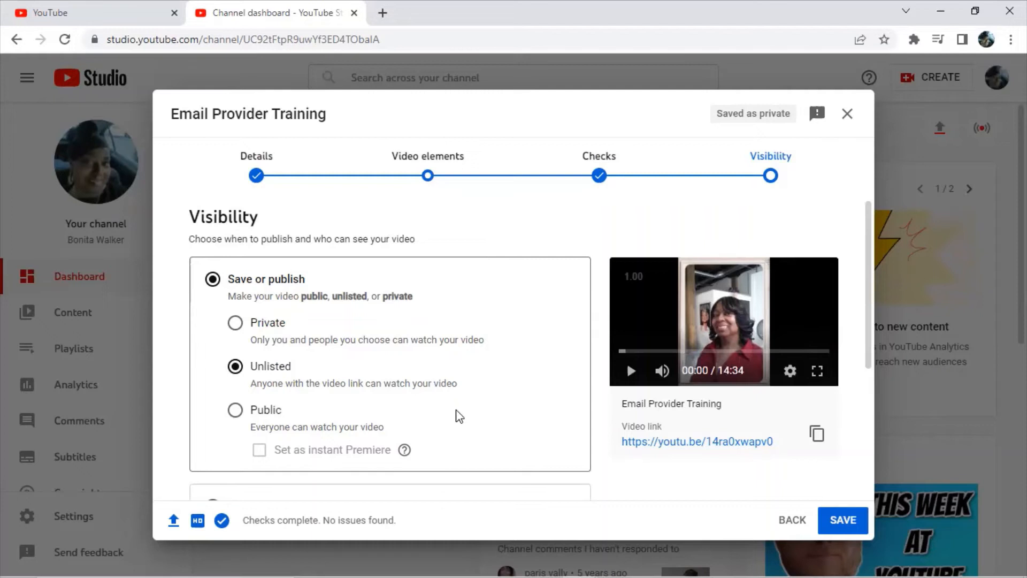
scroll(477, 459, down, 1)
scroll(478, 459, down, 1)
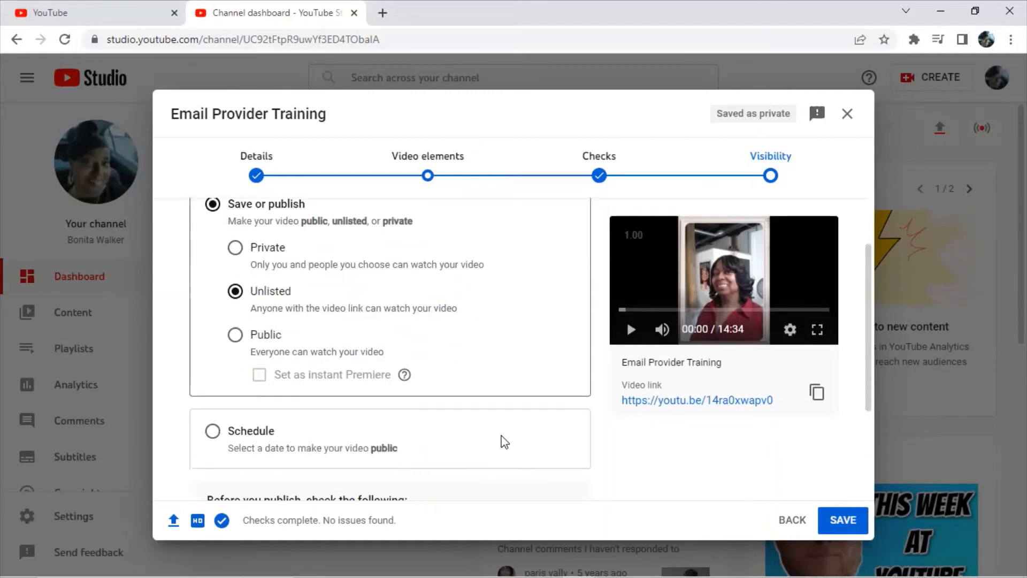
scroll(500, 433, down, 1)
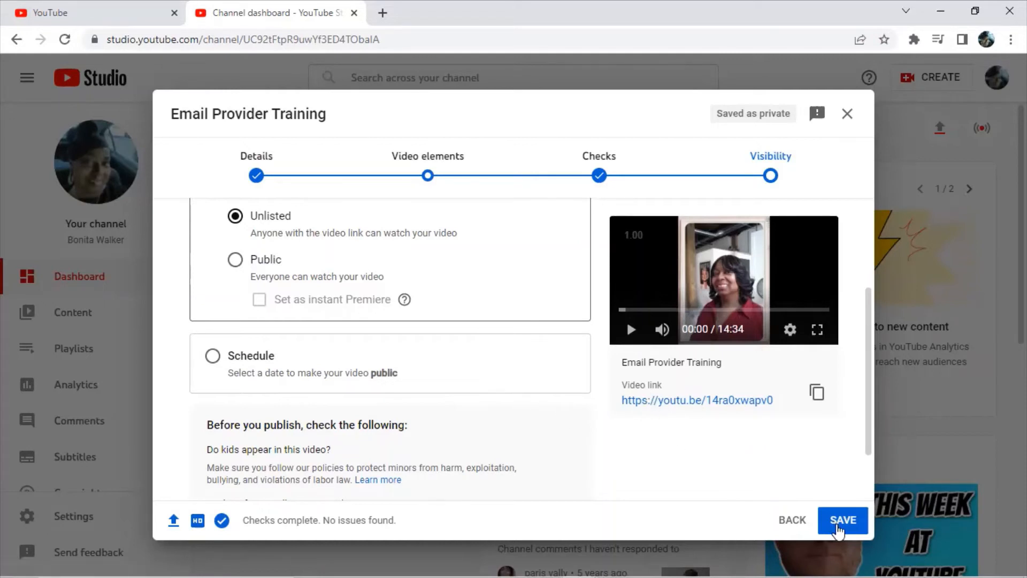
click(840, 522)
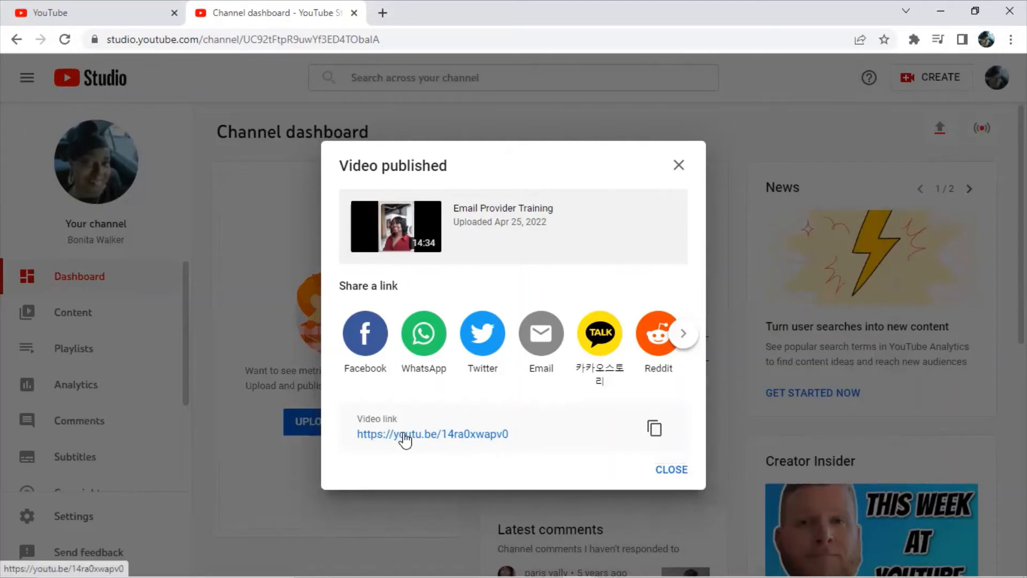
click(672, 475)
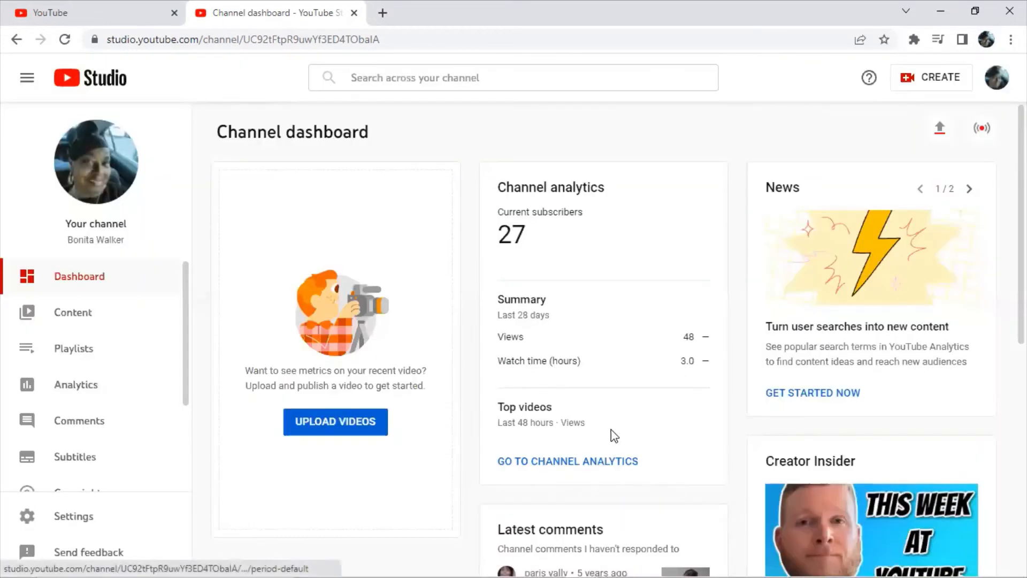
- Open the details of the Email Provider Training video from the channel's content list
click(79, 317)
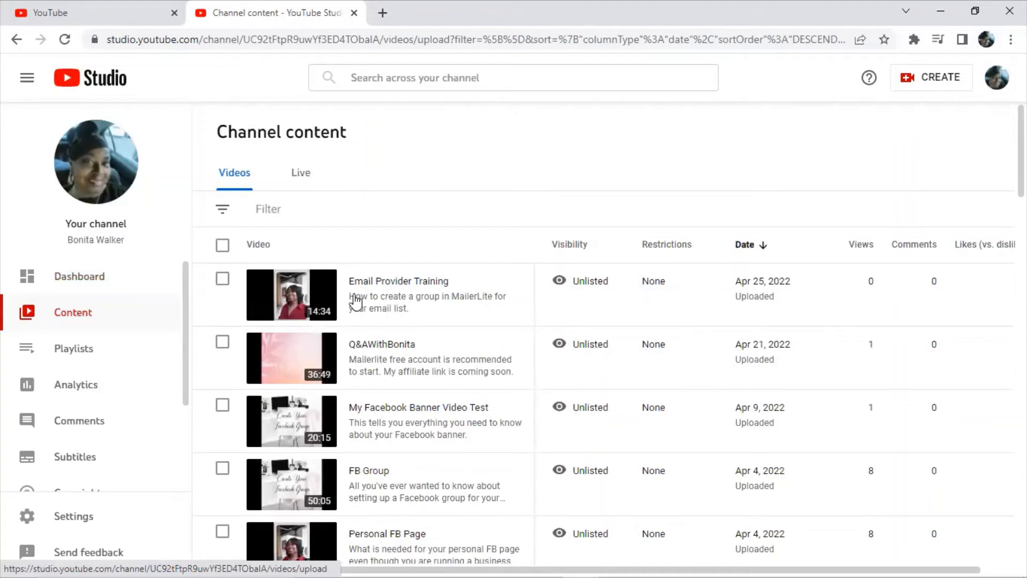
click(292, 294)
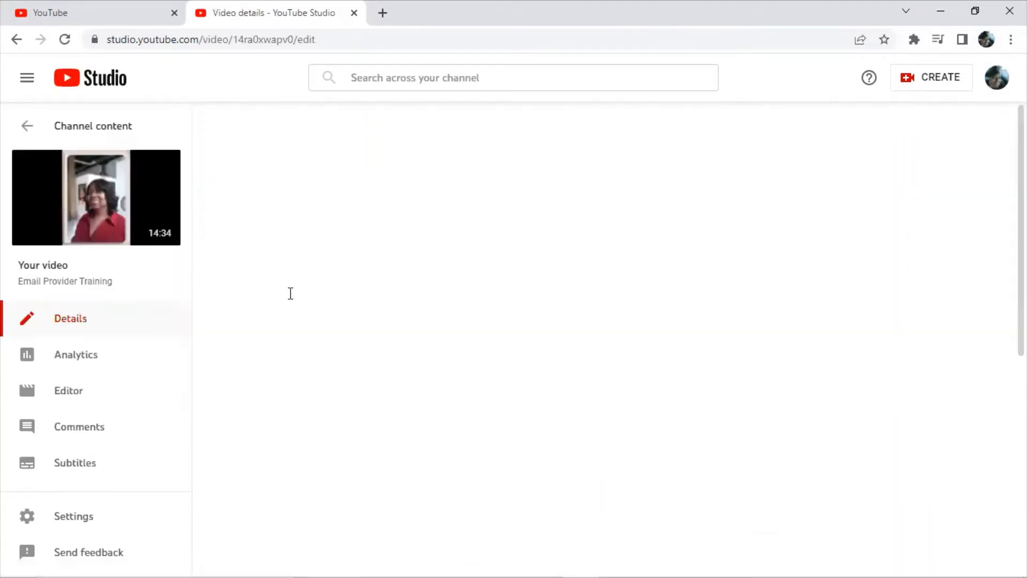
mouse_move(90, 218)
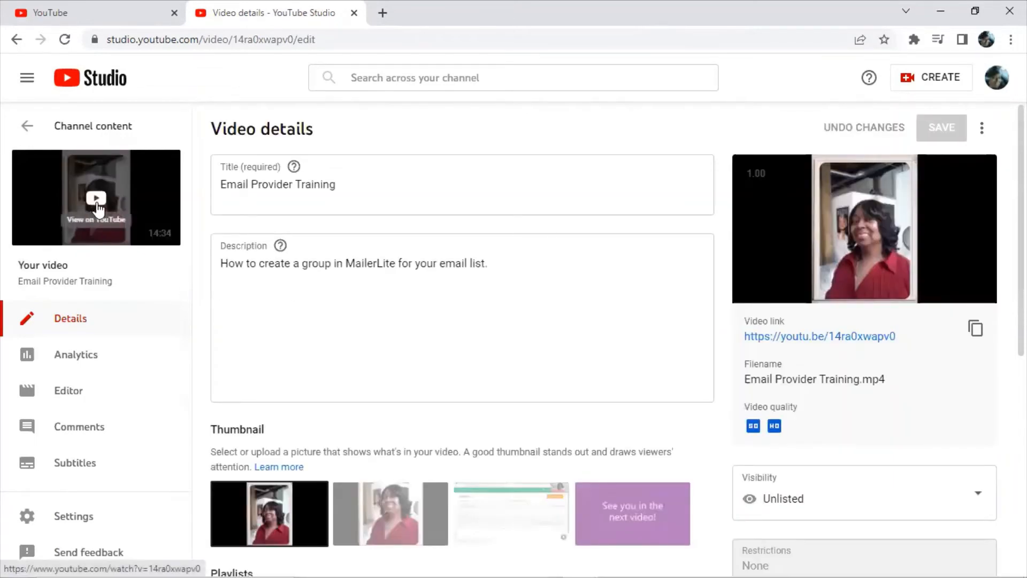
- Open the video's YouTube watch page, pause playback, select the page address and close the page
click(96, 200)
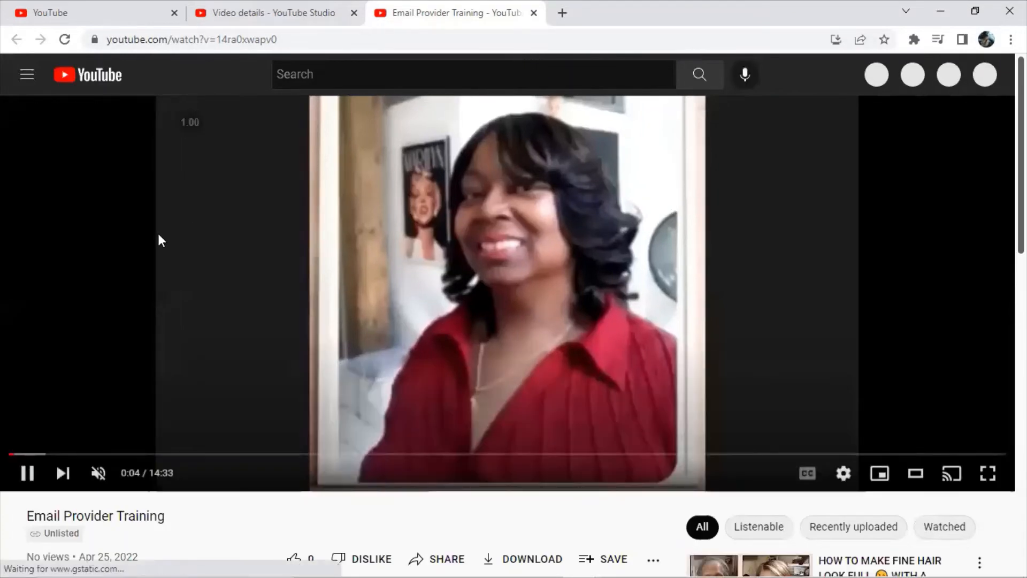
click(29, 476)
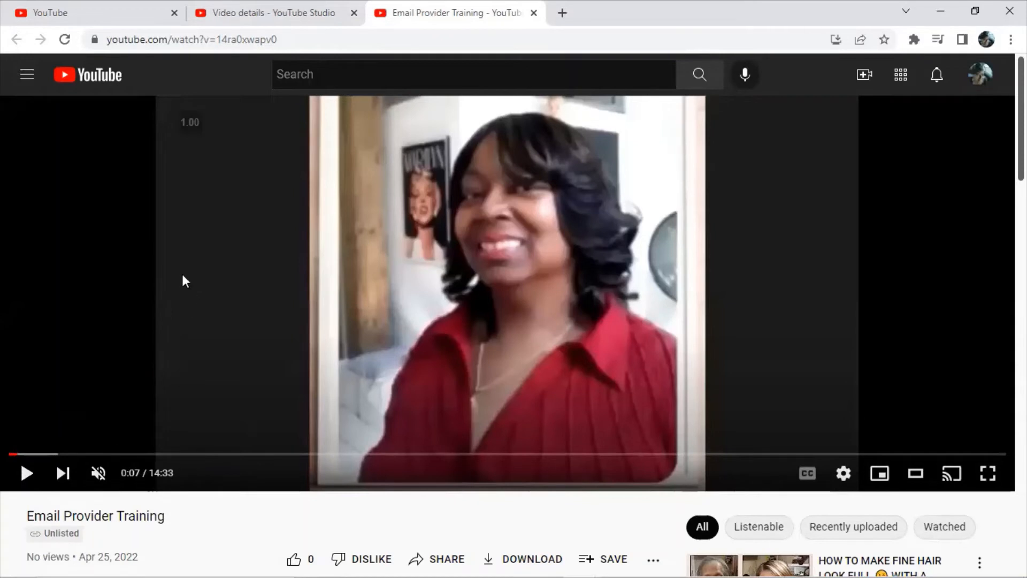
click(316, 40)
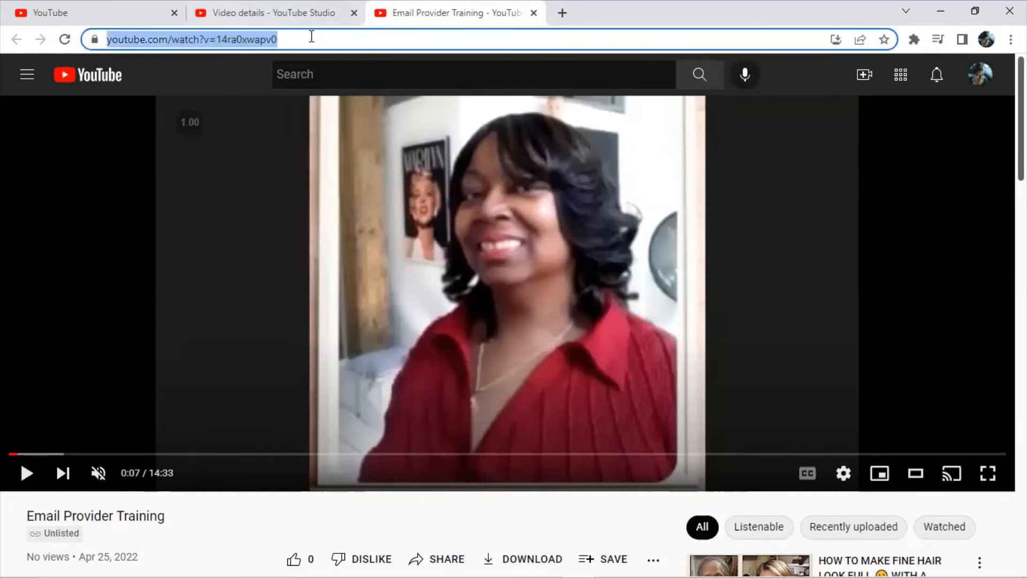
click(315, 40)
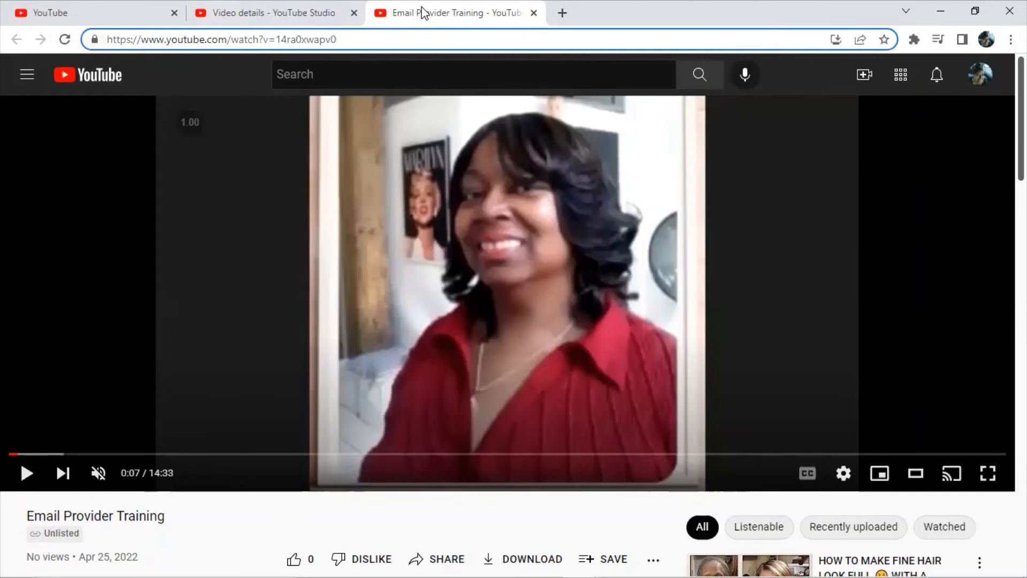
click(534, 13)
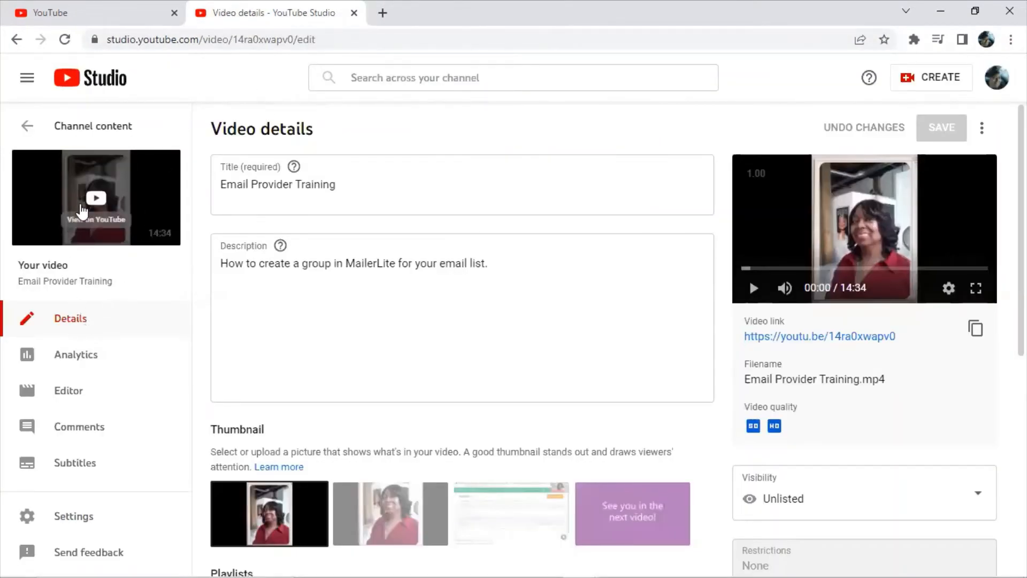
- Open the video's watch page on YouTube and copy its full URL
click(92, 200)
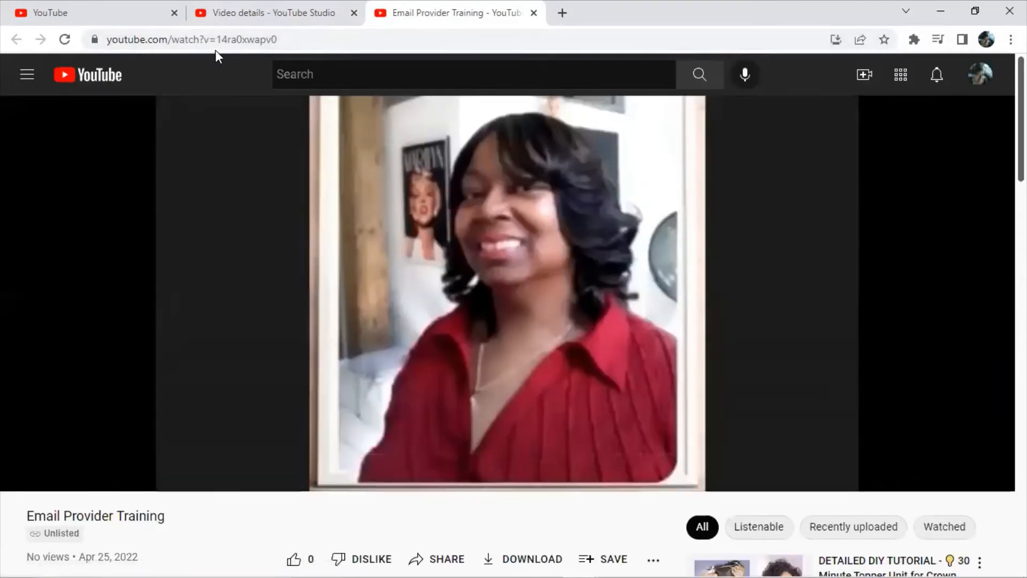
drag(280, 38, 114, 31)
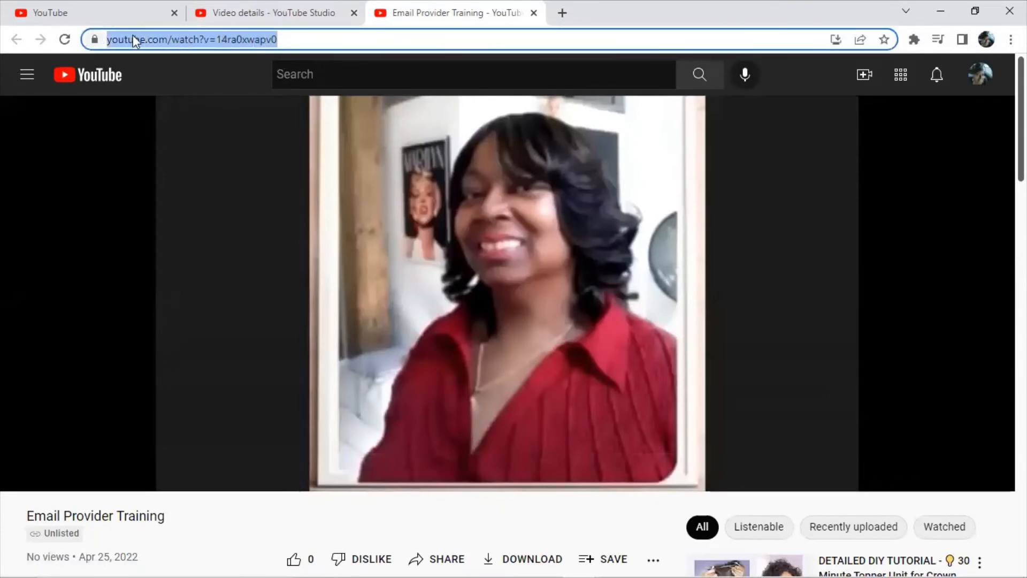
right_click(160, 40)
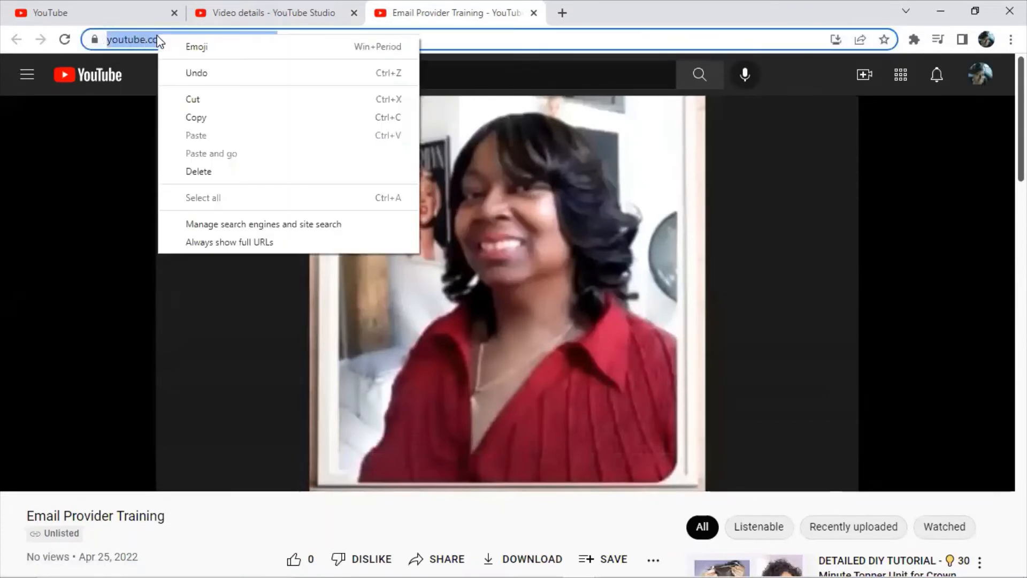
click(203, 119)
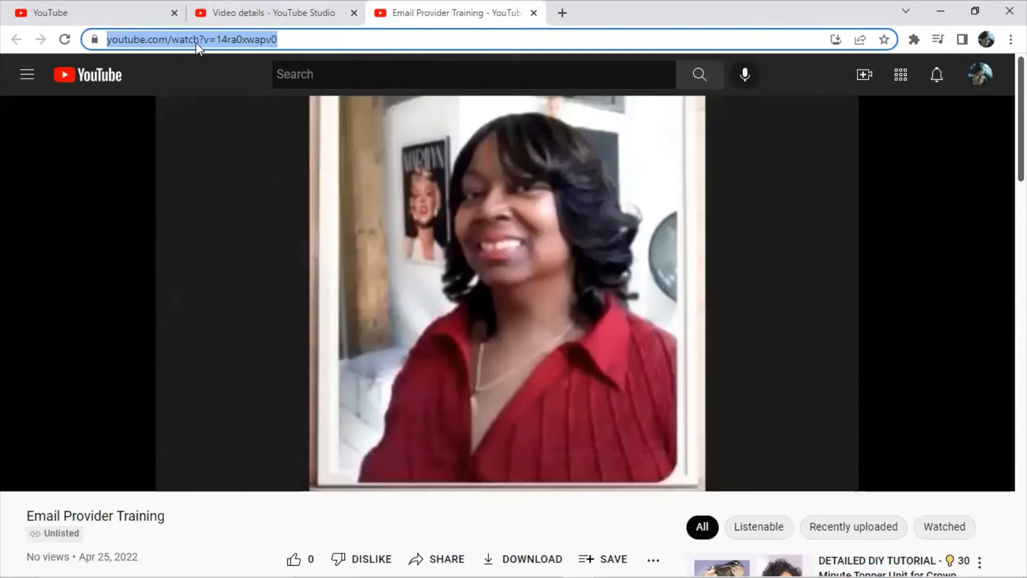
- Switch to MemberVault and open the Mail Service lesson in "The Tech Shall Not Scare You" module of Courses That Soar To $10k and More
click(941, 16)
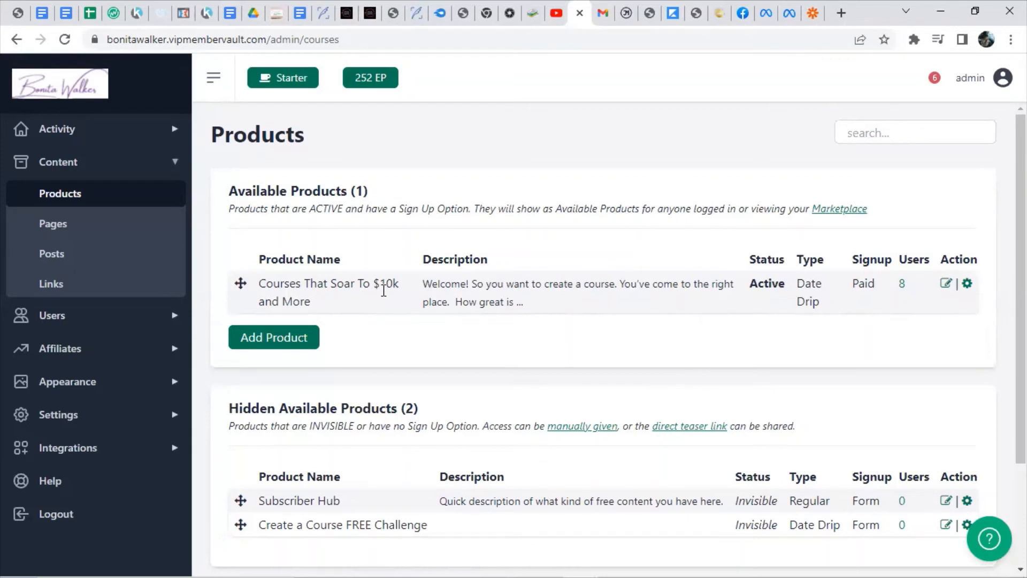
click(947, 284)
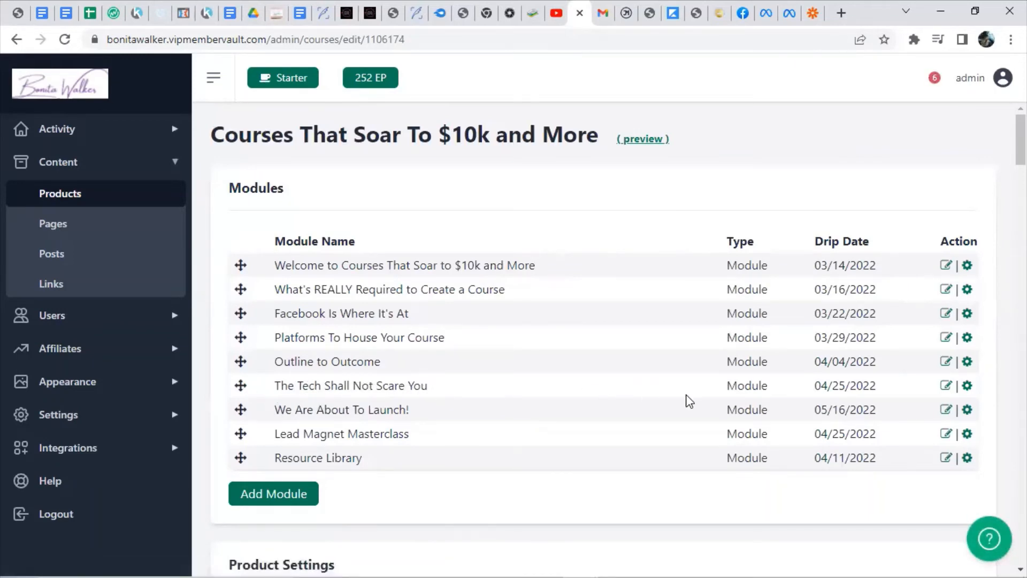
click(946, 387)
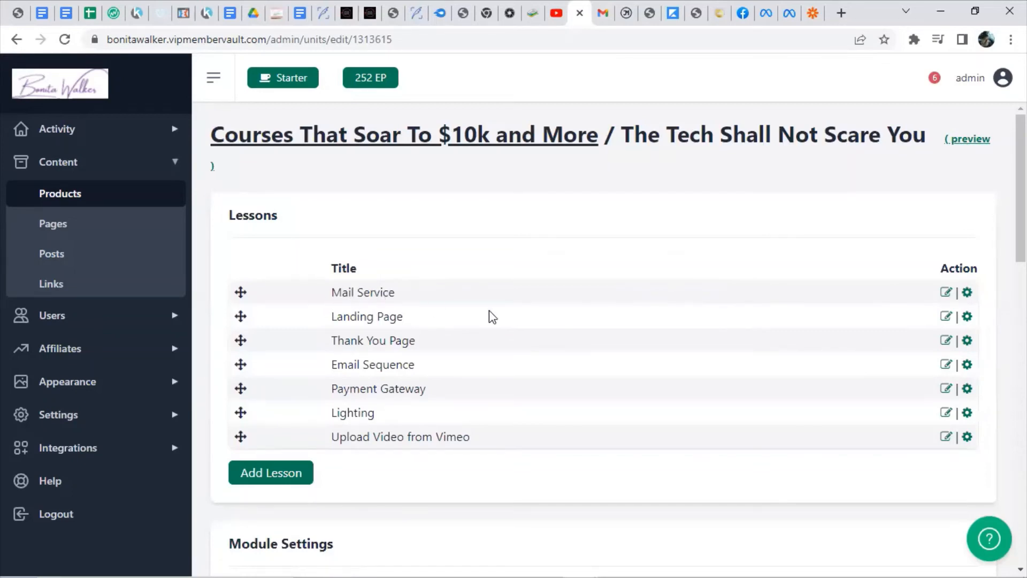
click(947, 293)
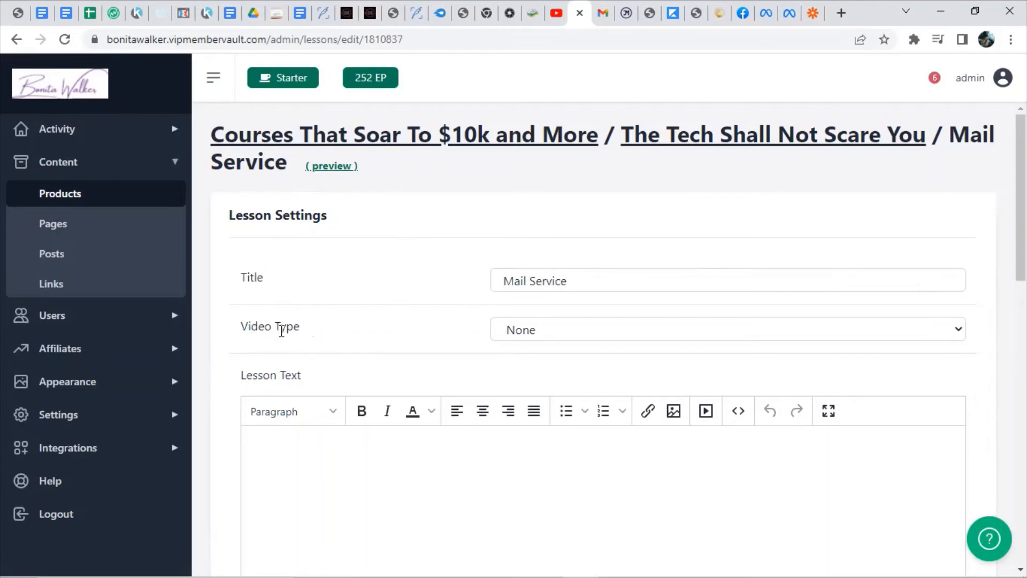
click(577, 333)
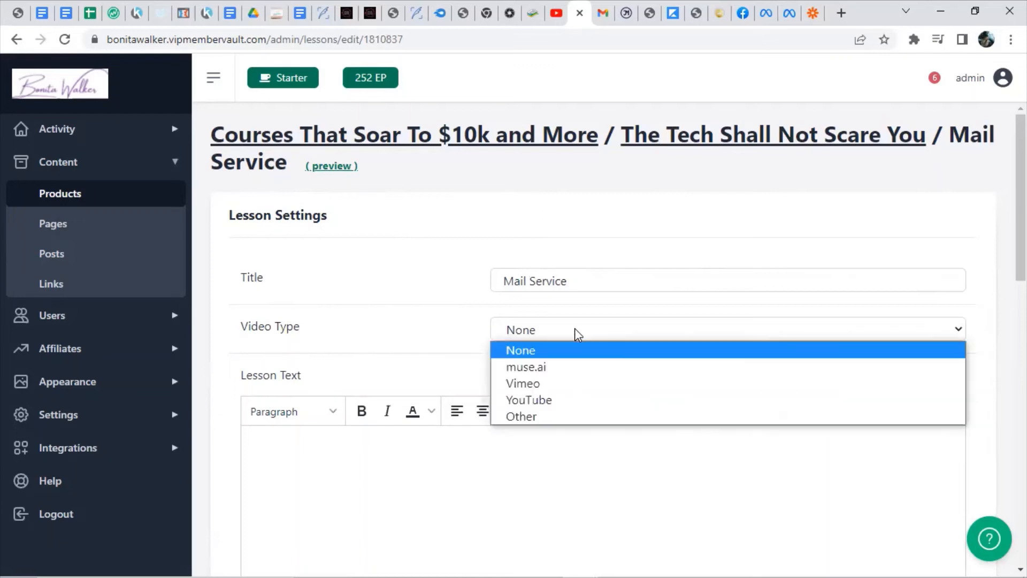
click(549, 401)
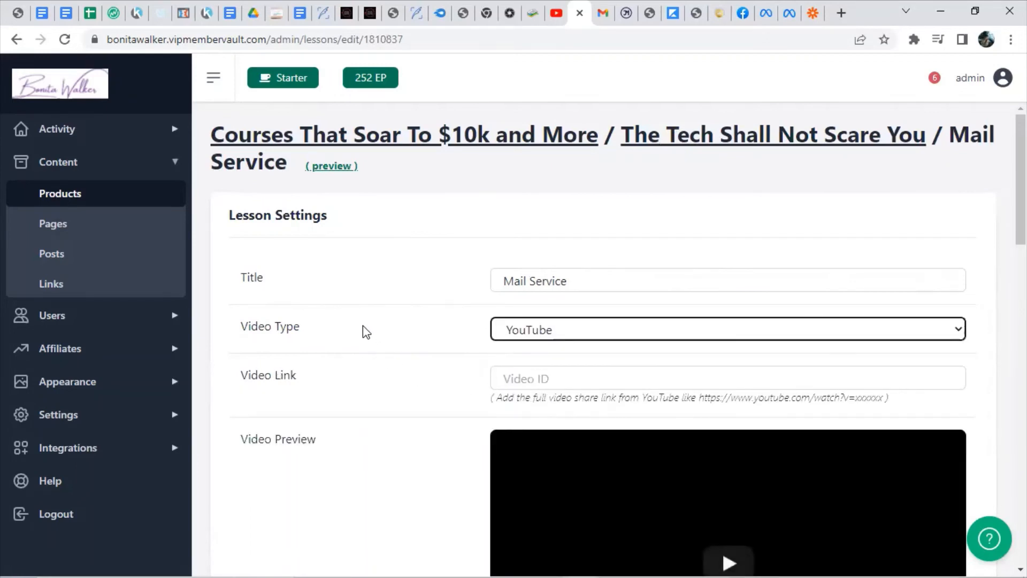
scroll(361, 326, down, 2)
scroll(364, 332, down, 1)
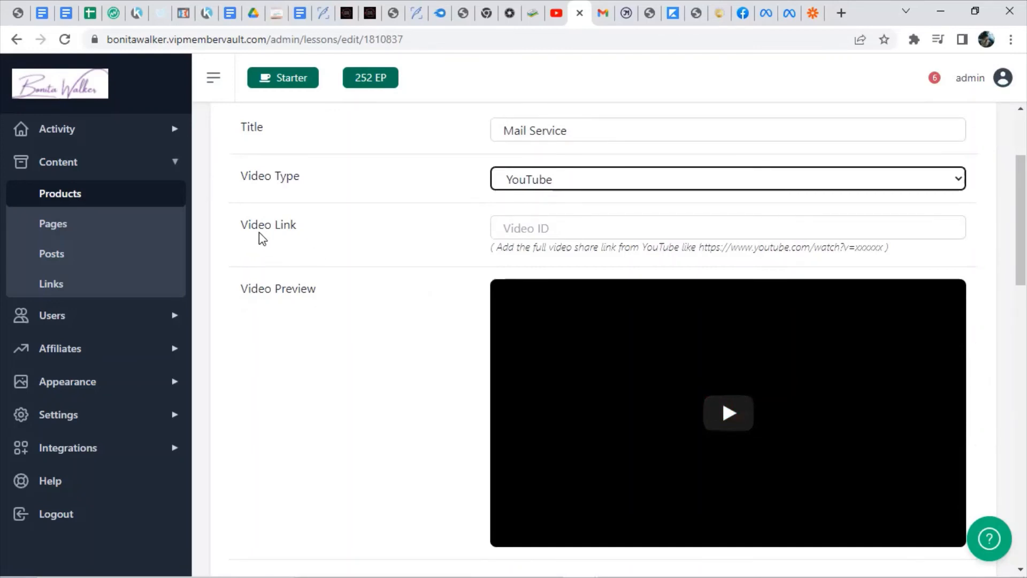
click(510, 229)
right_click(509, 228)
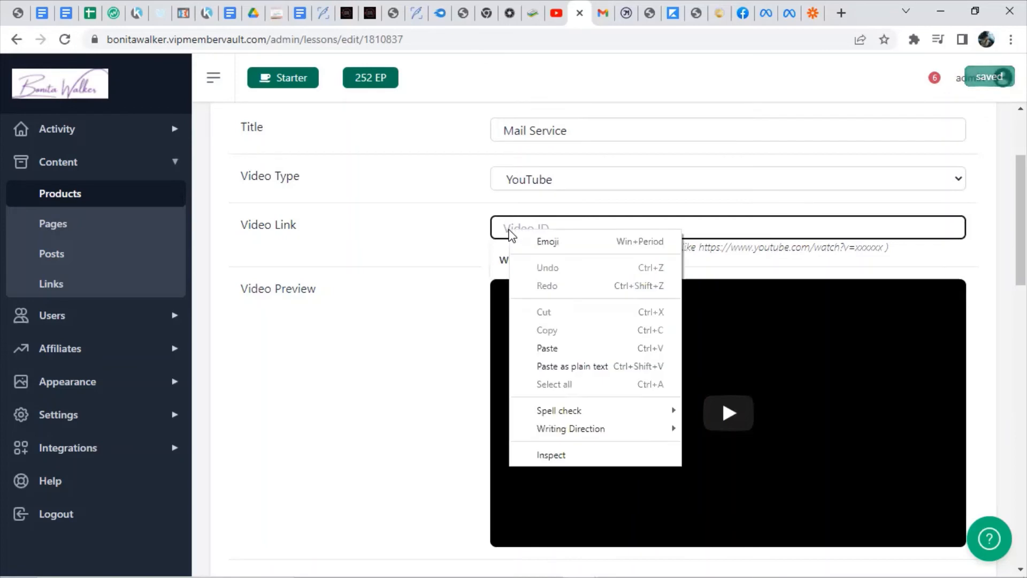
click(547, 348)
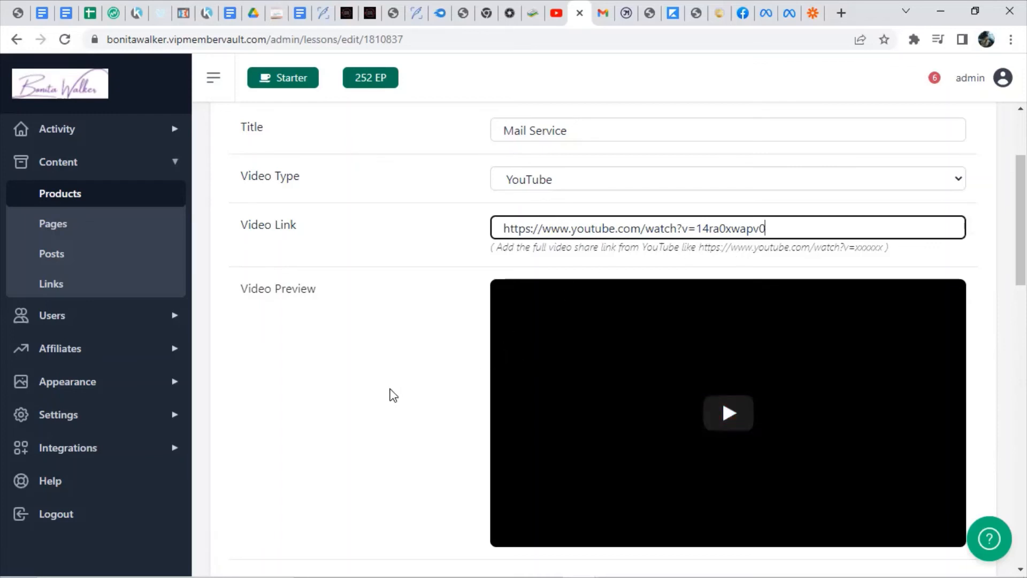
- Review the Mail Service lesson's settings and optional sections, and play the linked video in the lesson's video preview
scroll(380, 371, down, 2)
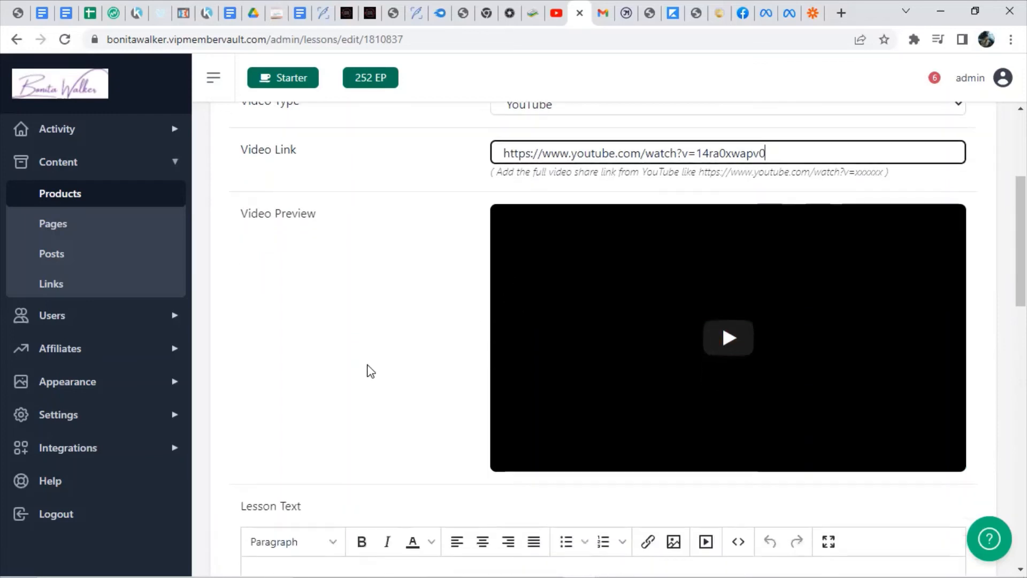
scroll(354, 335, down, 4)
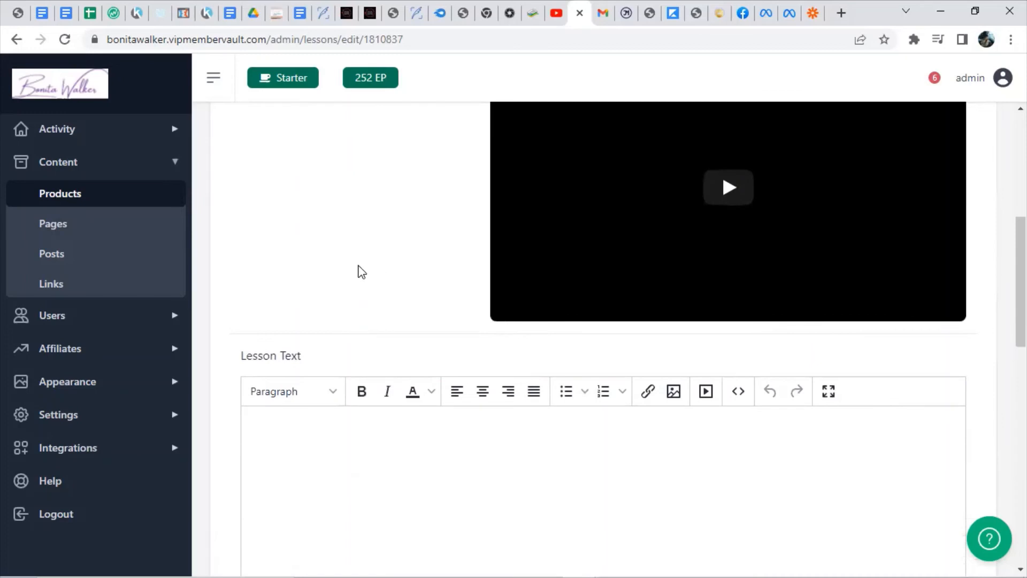
scroll(356, 259, up, 4)
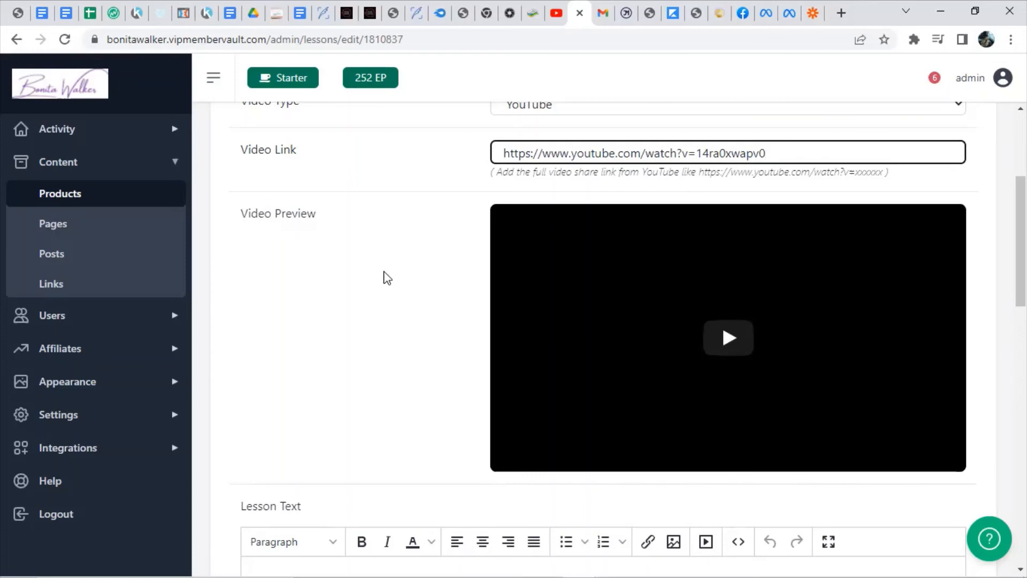
scroll(385, 275, down, 4)
scroll(381, 278, down, 12)
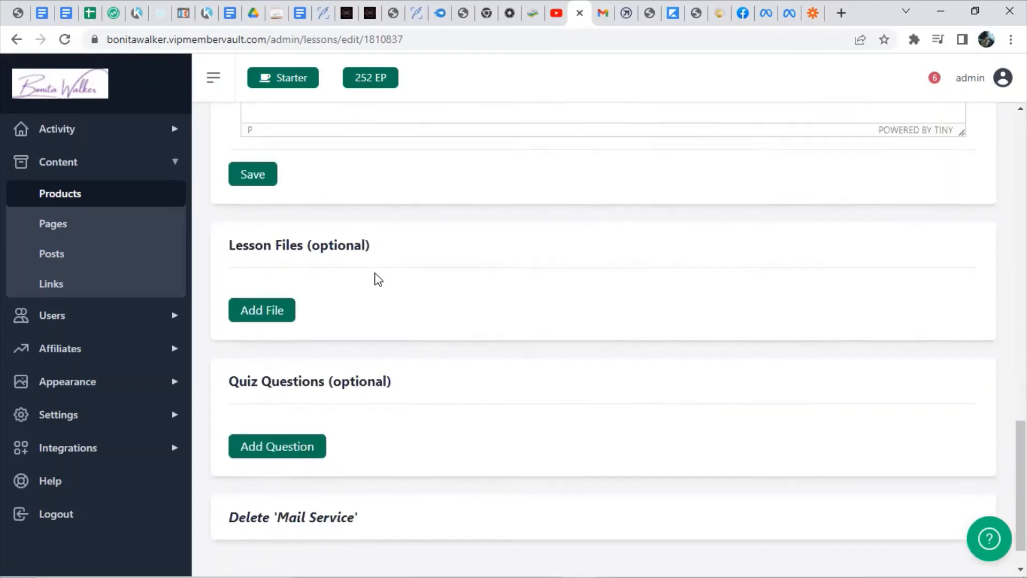
scroll(378, 279, up, 15)
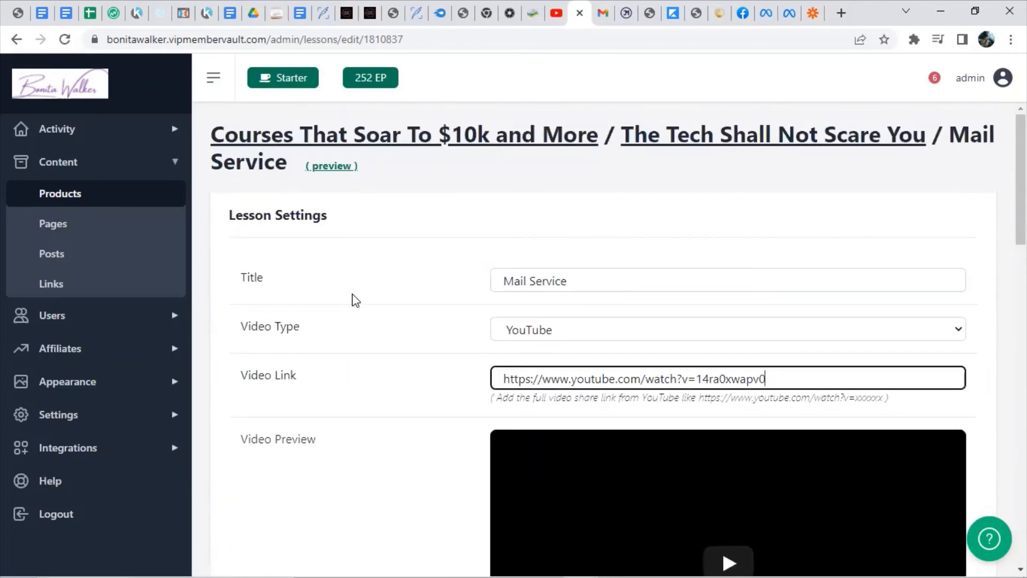
scroll(355, 300, down, 1)
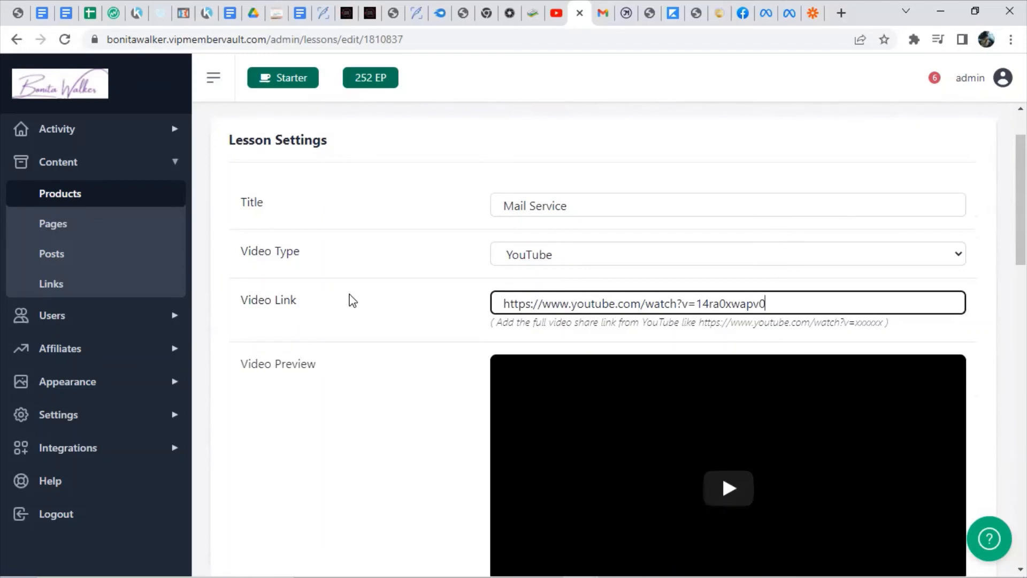
scroll(345, 297, down, 2)
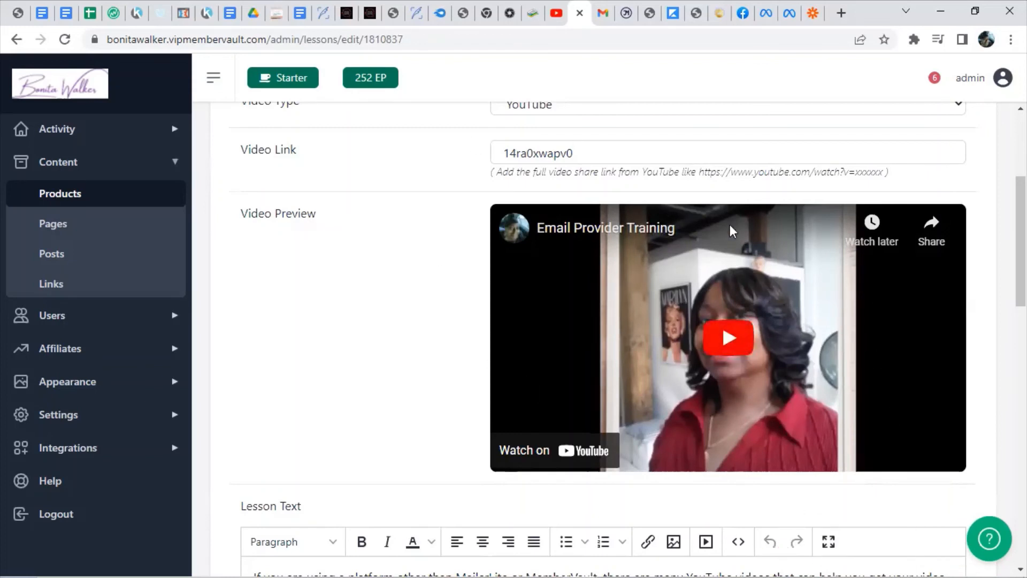
click(728, 338)
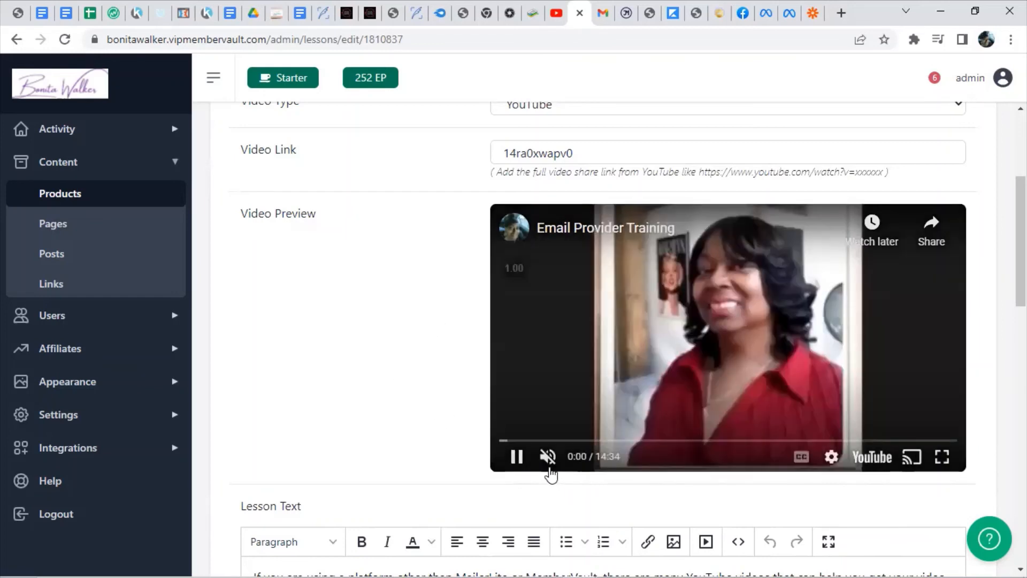
- Unmute the Email Provider Training video in the lesson's preview to check its sound, and mute it again
click(555, 459)
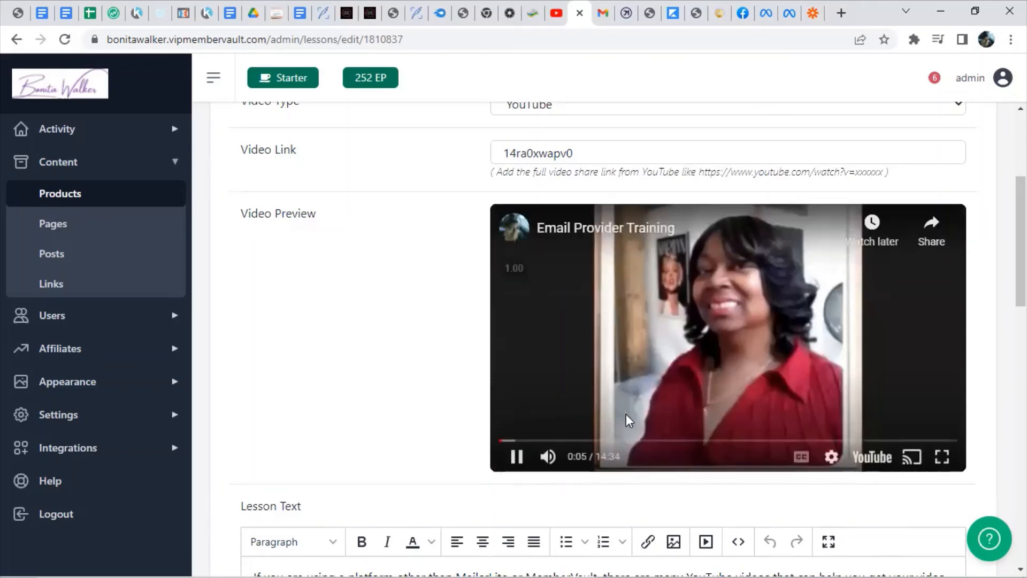
click(547, 458)
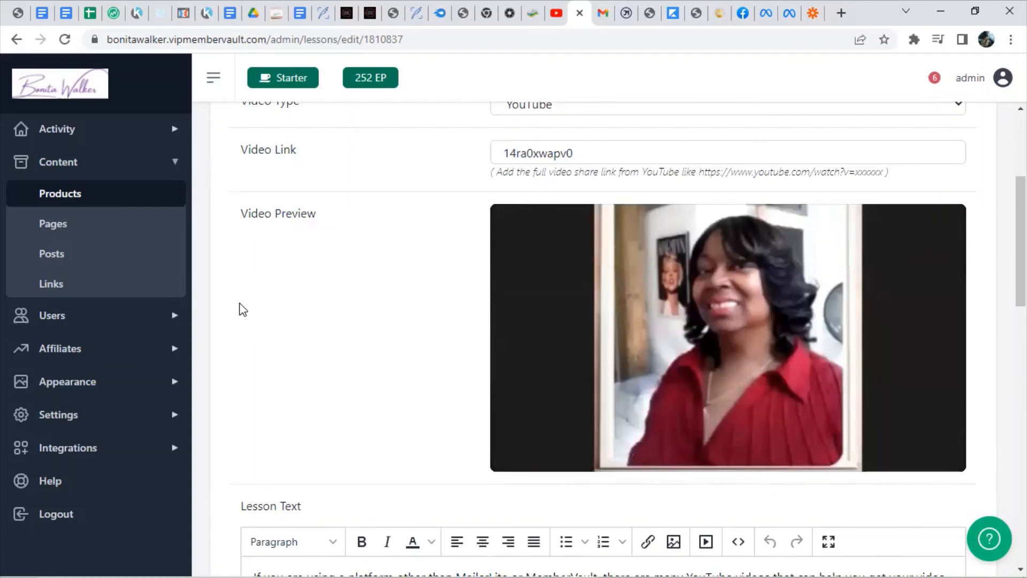
- Review the Mail Service lesson's text, its activity and homework section, and its title and video settings
scroll(243, 310, down, 8)
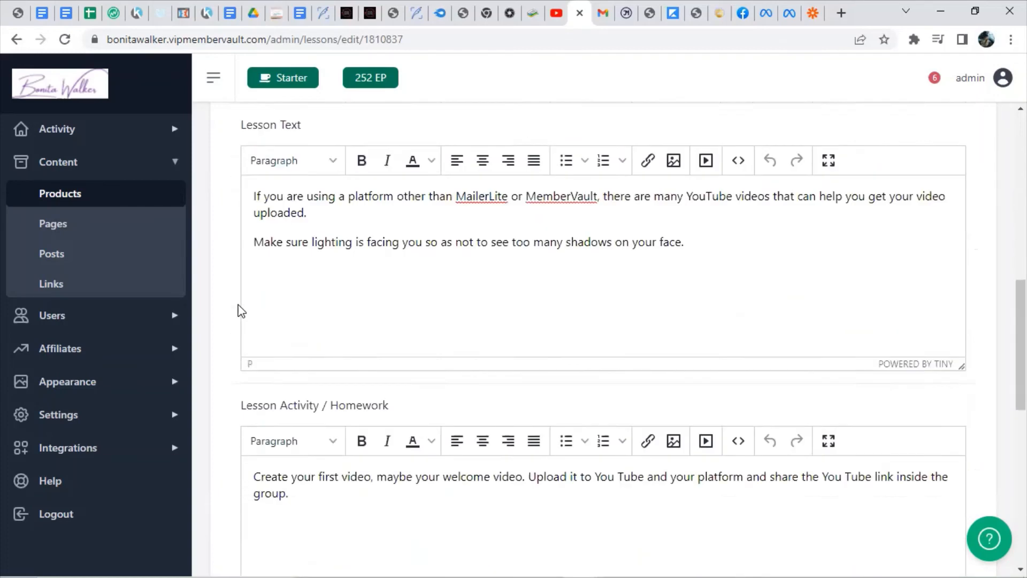
scroll(241, 310, up, 3)
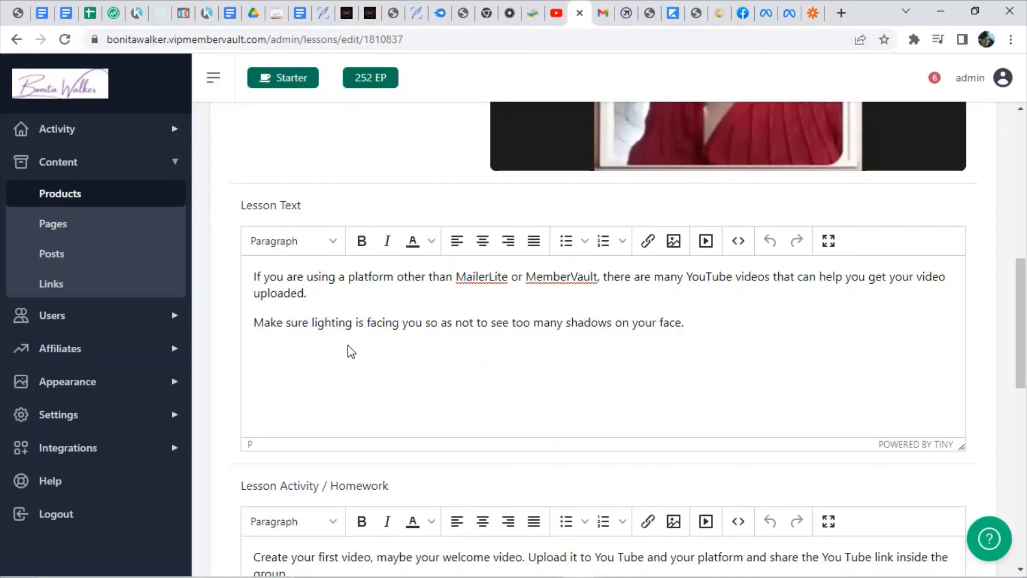
scroll(542, 364, up, 1)
scroll(542, 363, up, 1)
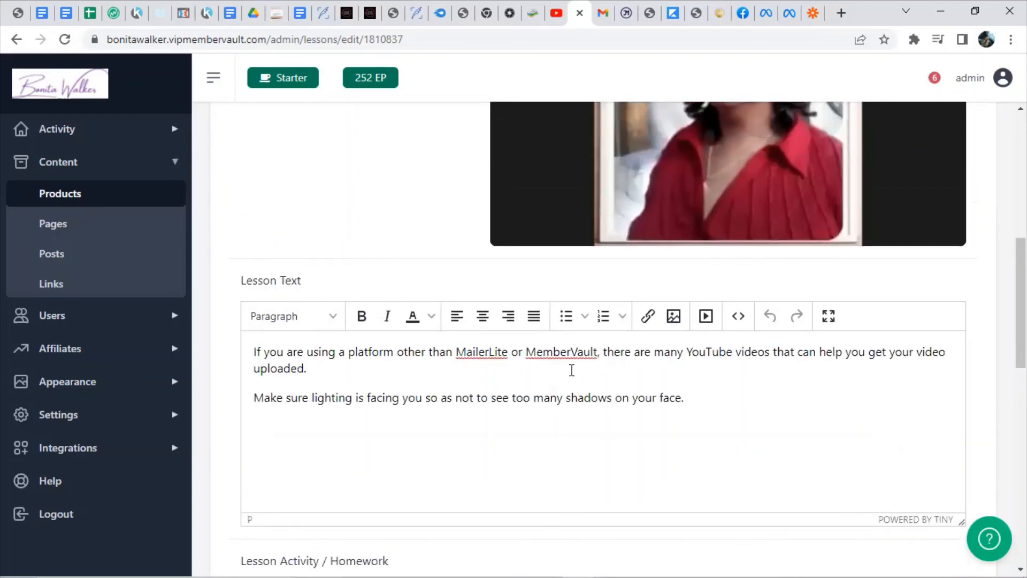
scroll(642, 406, down, 1)
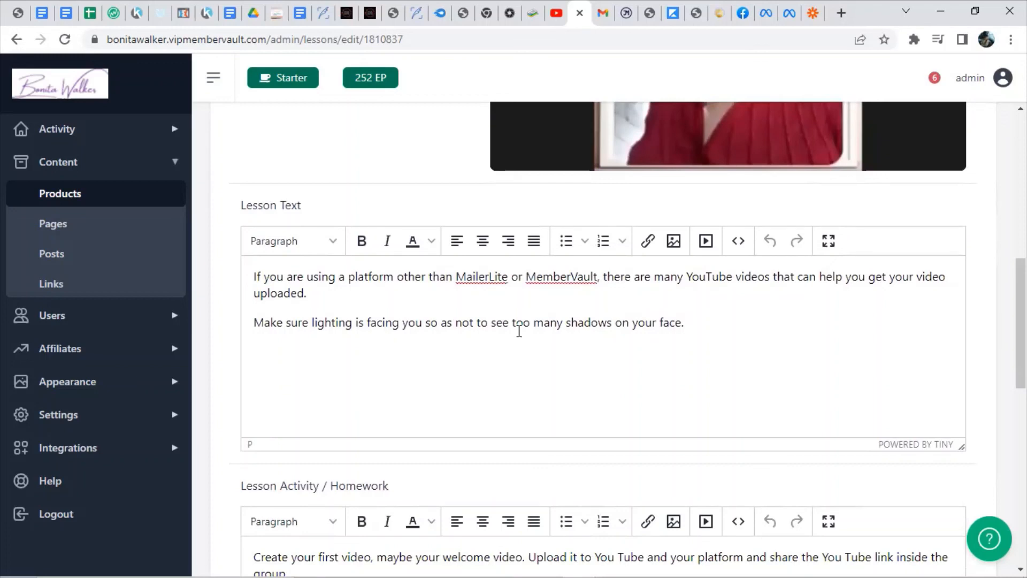
scroll(670, 351, down, 4)
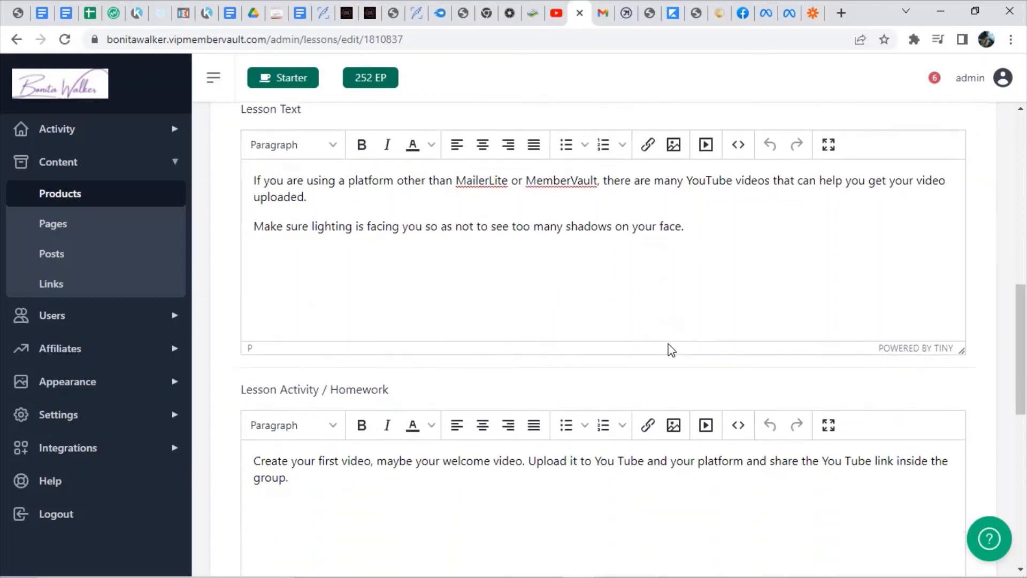
scroll(481, 383, down, 1)
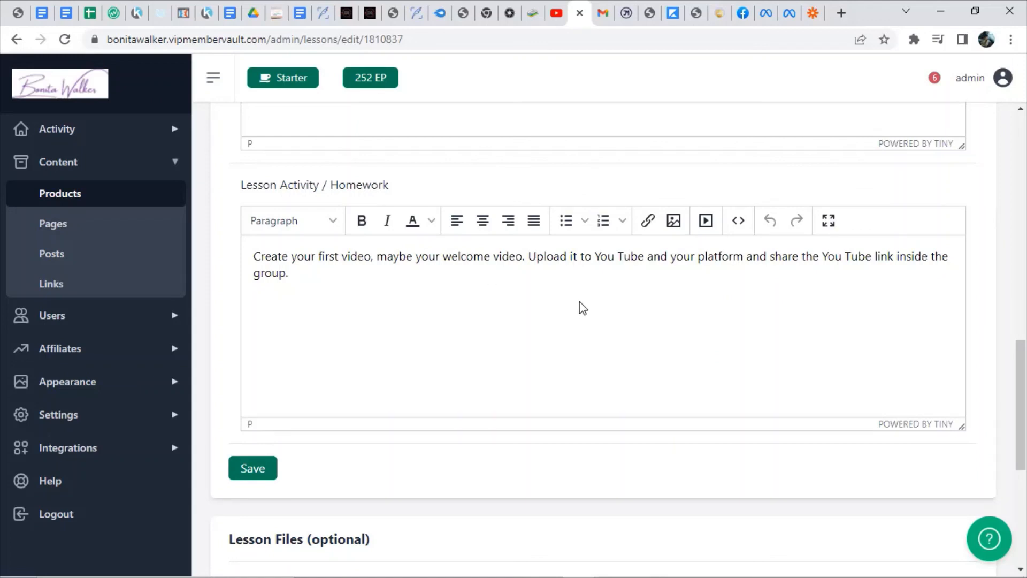
scroll(584, 310, up, 10)
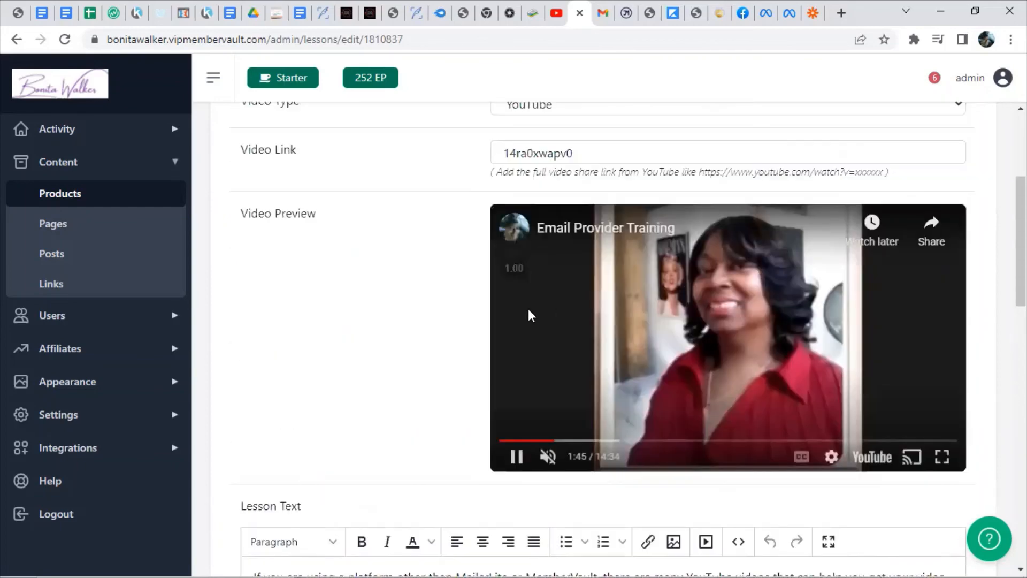
scroll(418, 294, up, 3)
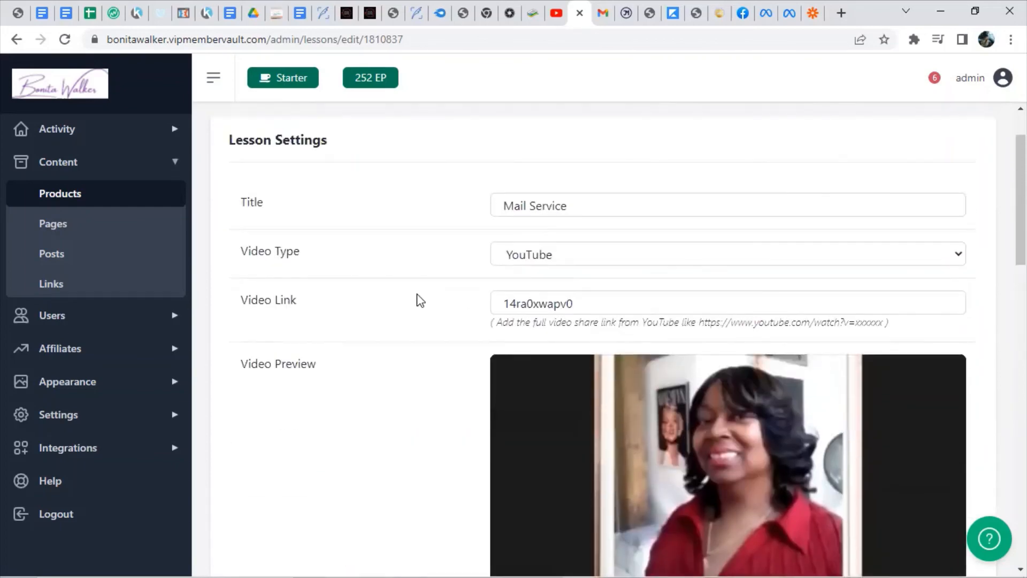